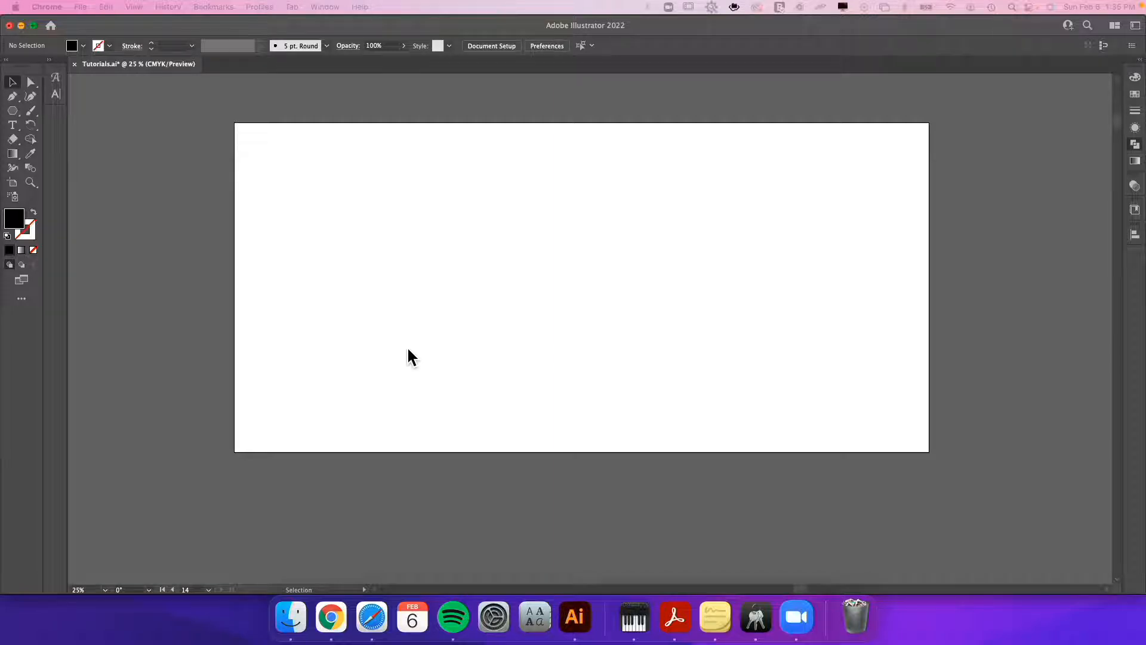
# - Switch to Safari and open the free stock photos page of Vecteezy
pyautogui.click(371, 617)
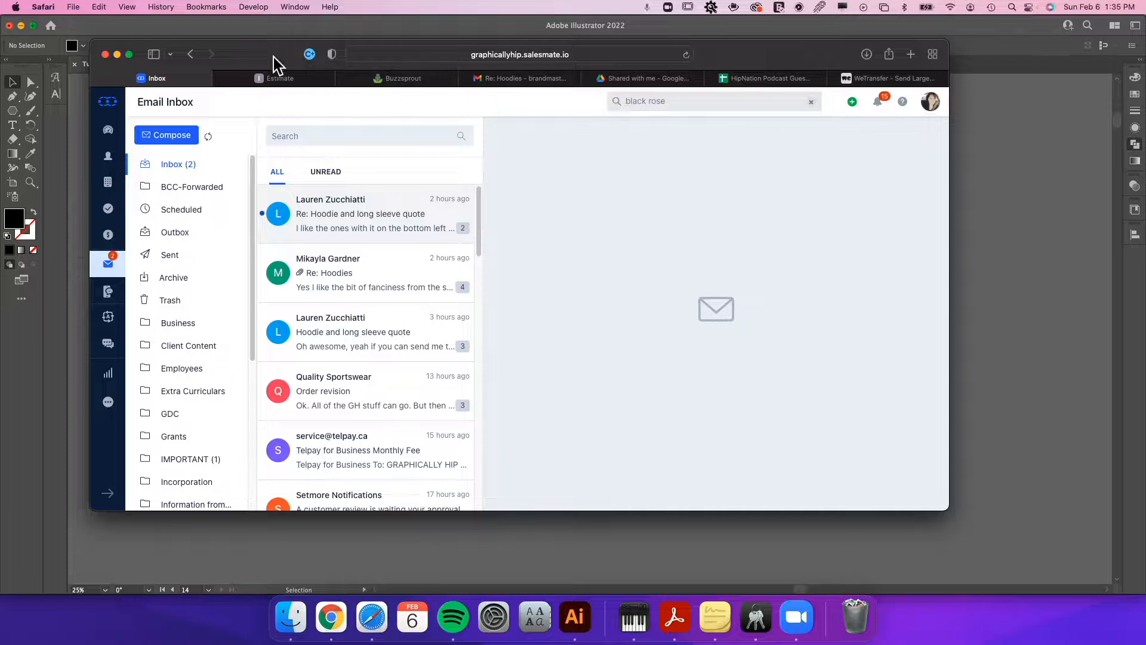
pyautogui.moveTo(275, 59); pyautogui.dragTo(1145, 100)
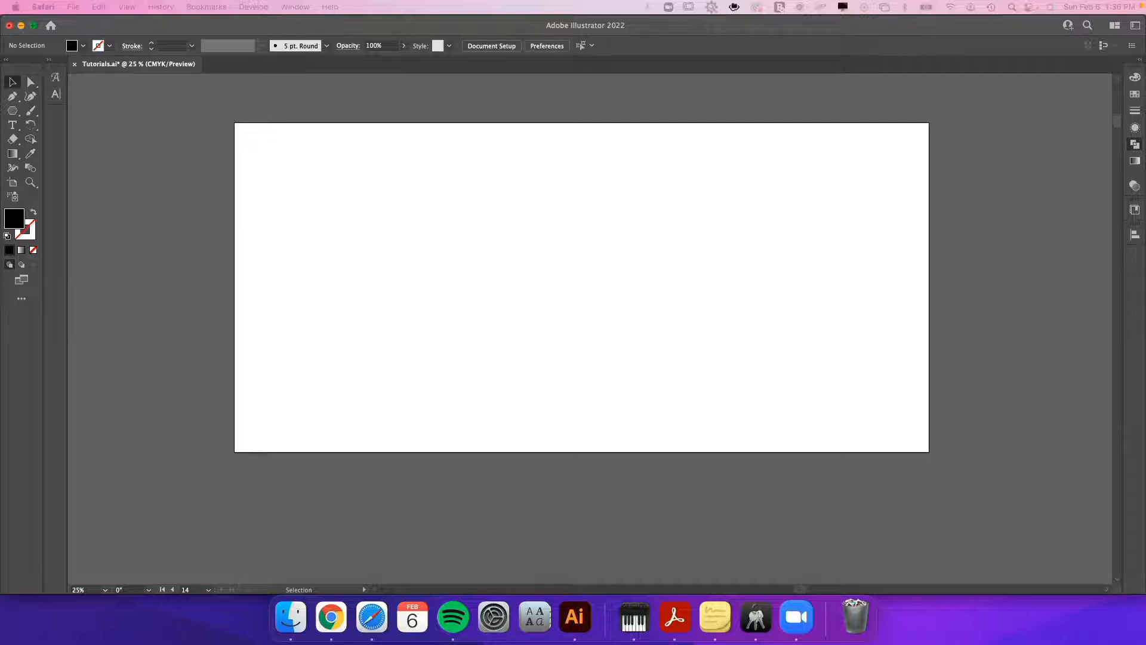
pyautogui.moveTo(1145, 77); pyautogui.dragTo(828, 62)
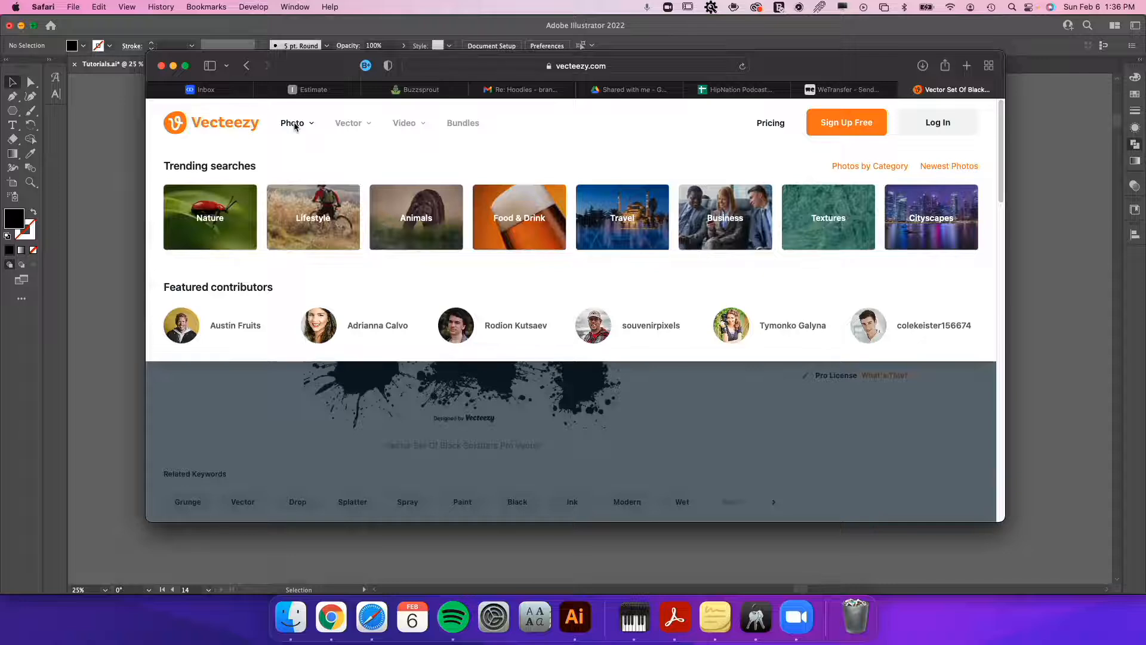
pyautogui.click(292, 123)
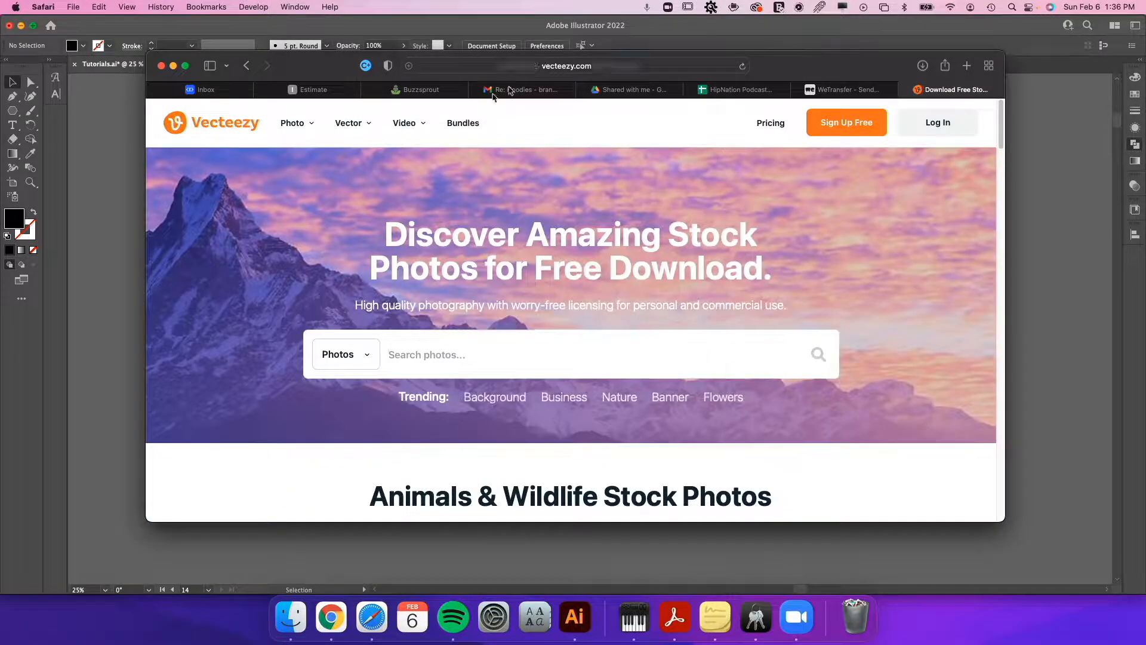
# - Open Unsplash from the saved stock imagery sites and search its photos for "beach"
pyautogui.click(564, 66)
pyautogui.click(452, 141)
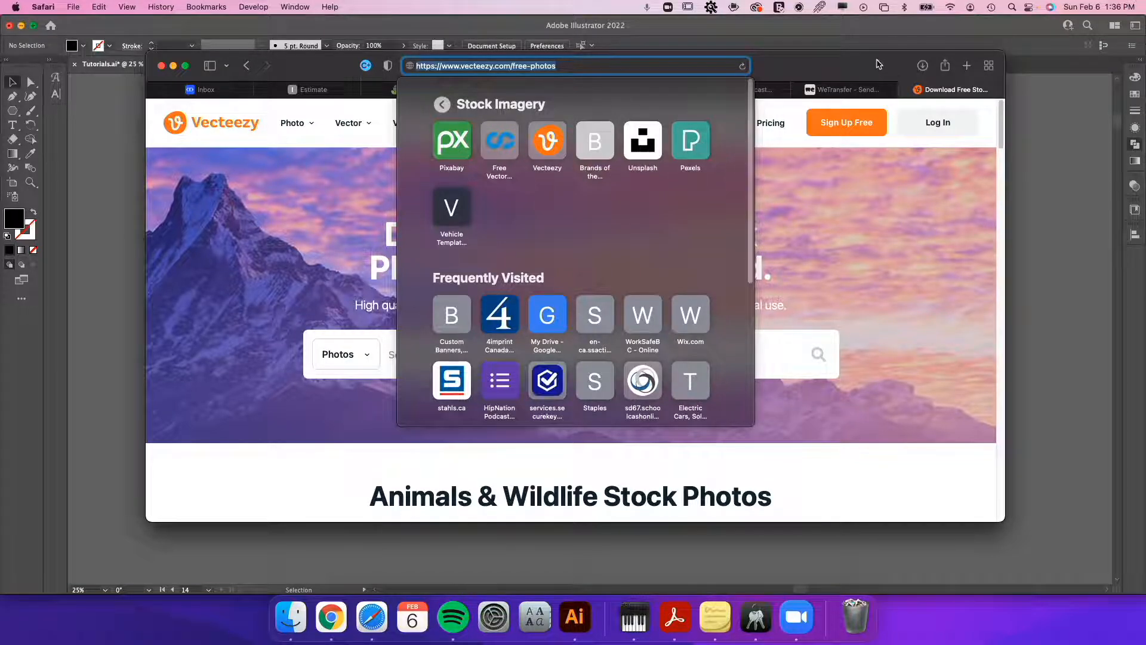
pyautogui.click(625, 154)
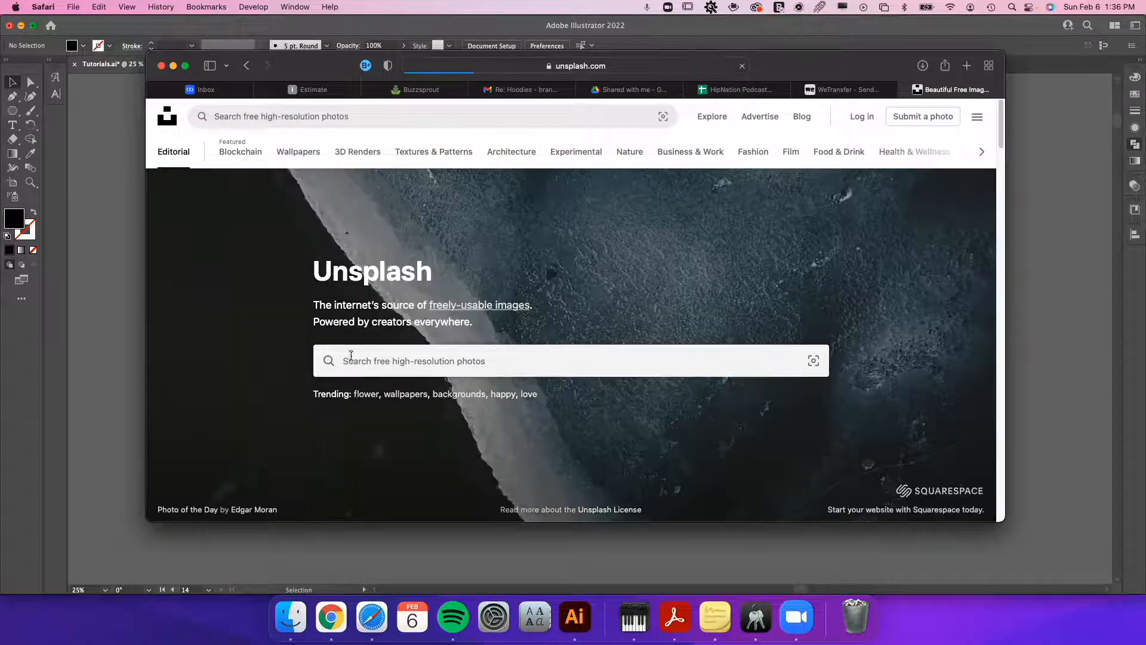
pyautogui.click(379, 359)
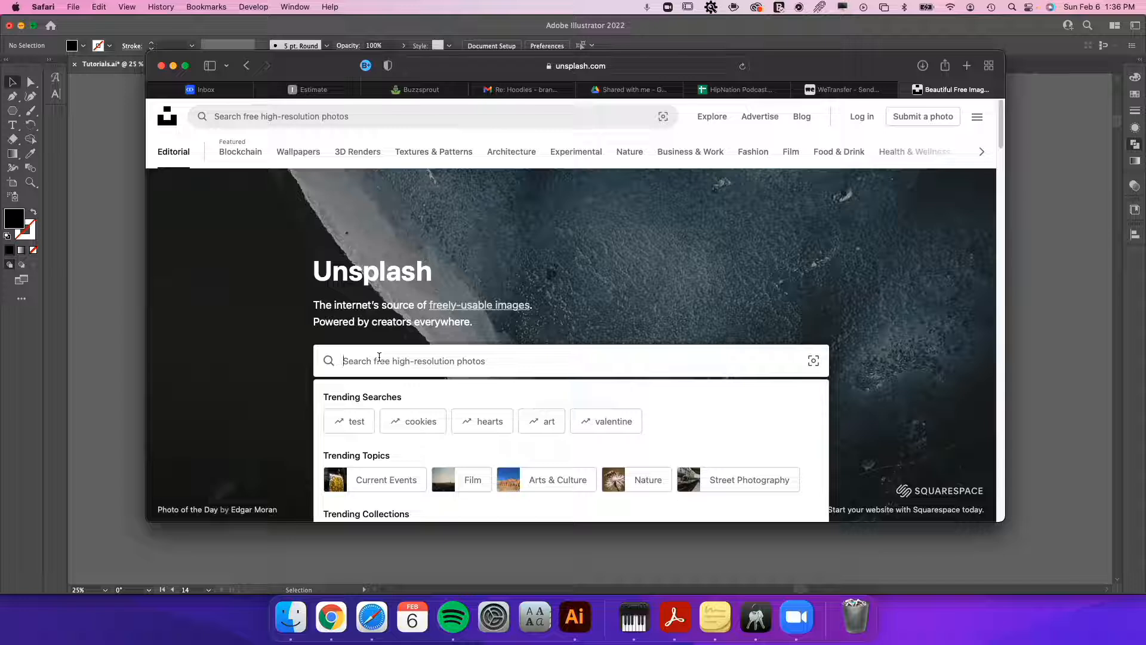
pyautogui.write('beach')
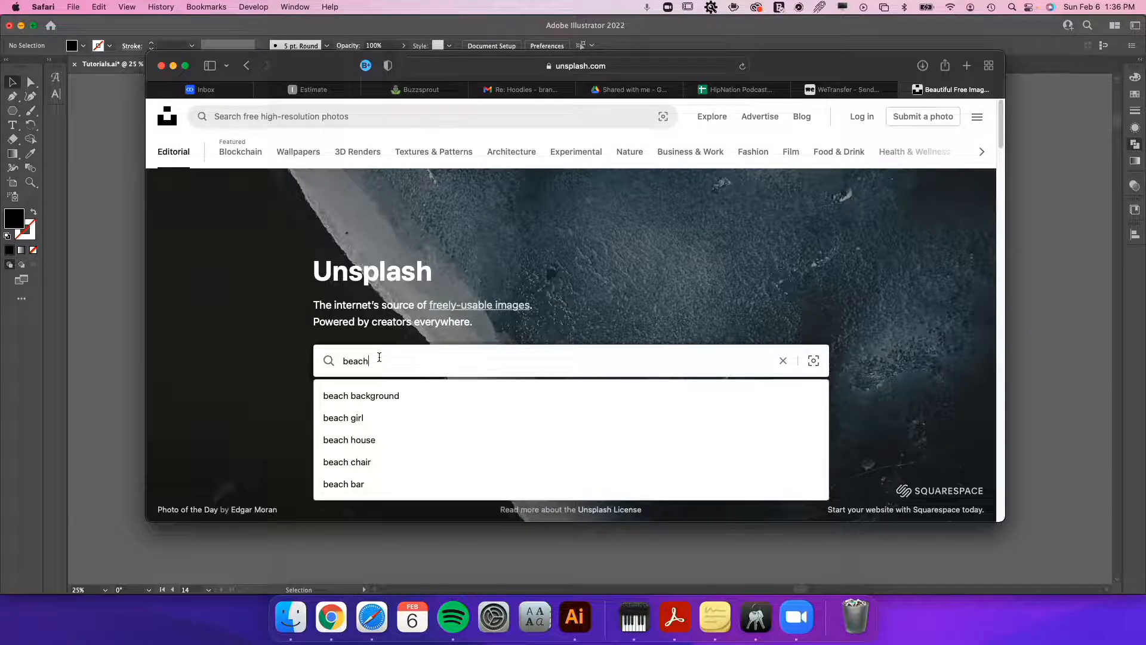
pyautogui.press('Return')
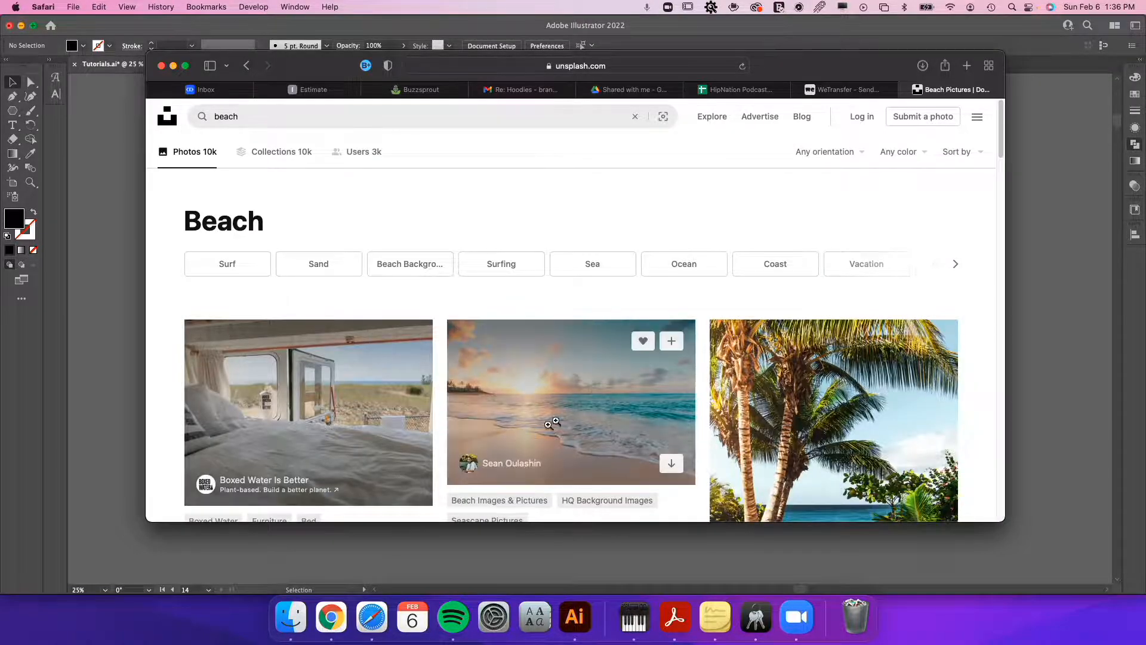
# - Download the free beach sunrise photo with palm trees and place the file into the Tutorials.ai document in Illustrator
pyautogui.click(597, 391)
pyautogui.click(858, 125)
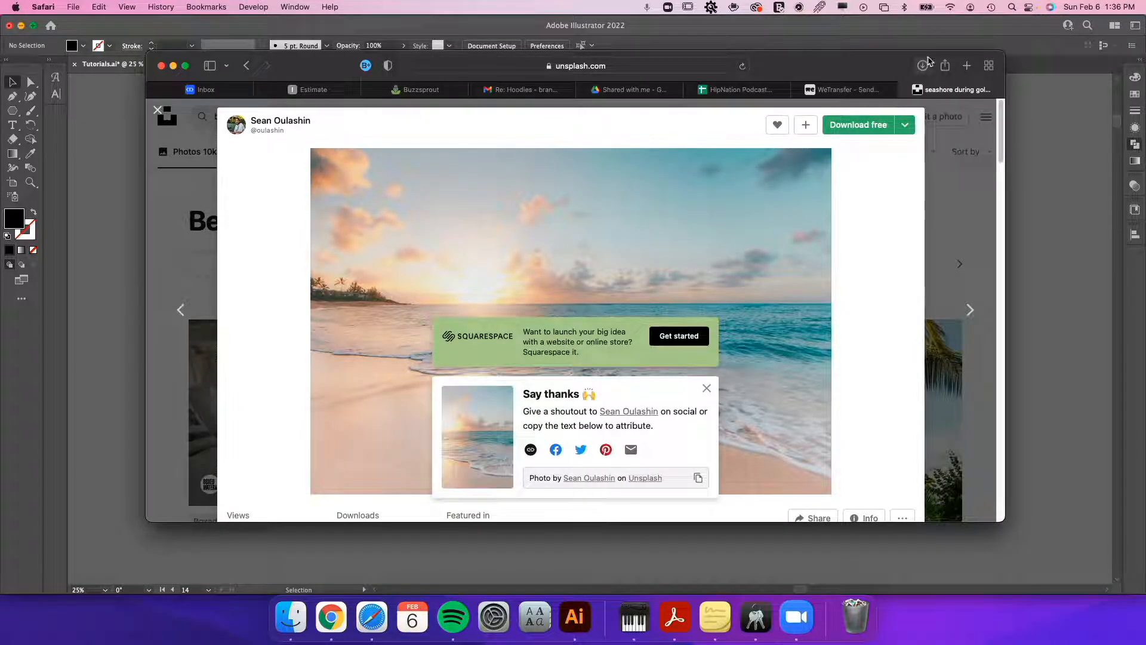
pyautogui.click(922, 66)
pyautogui.moveTo(884, 119); pyautogui.dragTo(1051, 221)
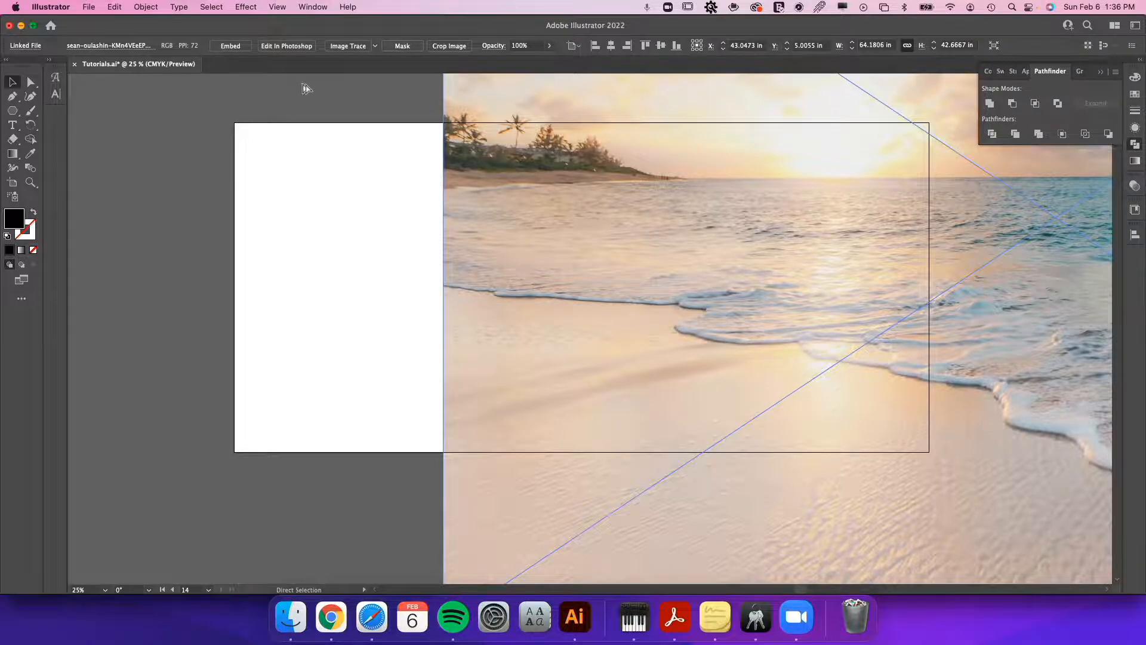
# - Scale the placed beach photo to about 17.1 by 11.4 in around the artboard's middle and embed it in the document
pyautogui.press('super+minus')
pyautogui.moveTo(897, 152); pyautogui.dragTo(447, 152)
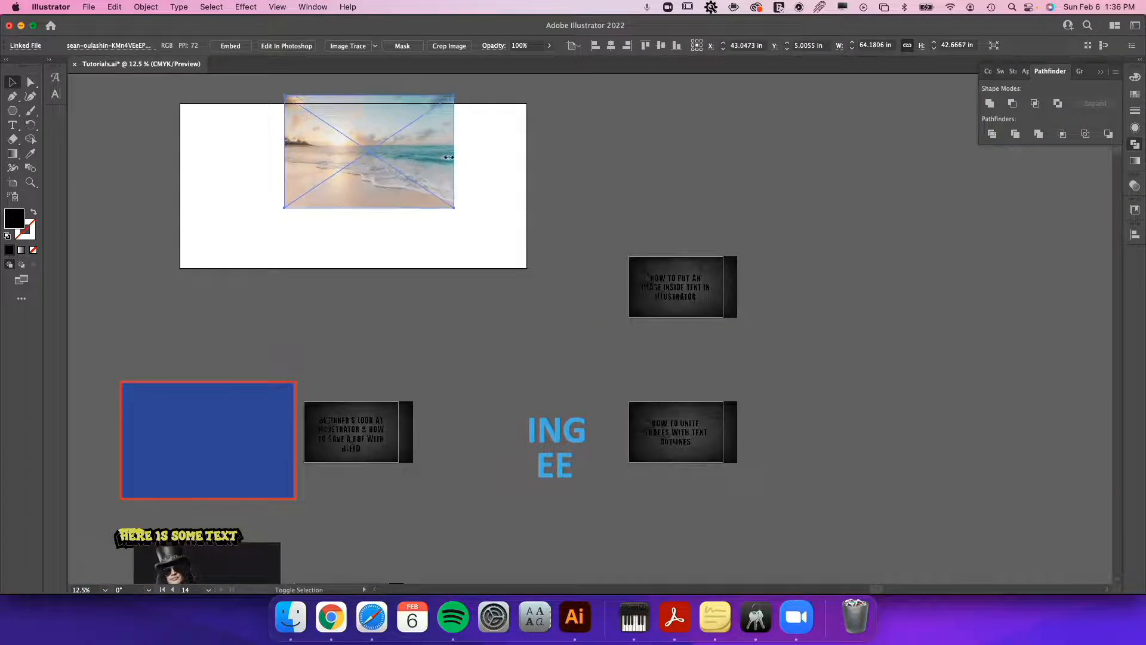
pyautogui.press('z')
pyautogui.moveTo(369, 159); pyautogui.dragTo(540, 241)
pyautogui.press('space')
pyautogui.moveTo(453, 275); pyautogui.dragTo(726, 340)
pyautogui.press('v')
pyautogui.moveTo(694, 278); pyautogui.dragTo(629, 346)
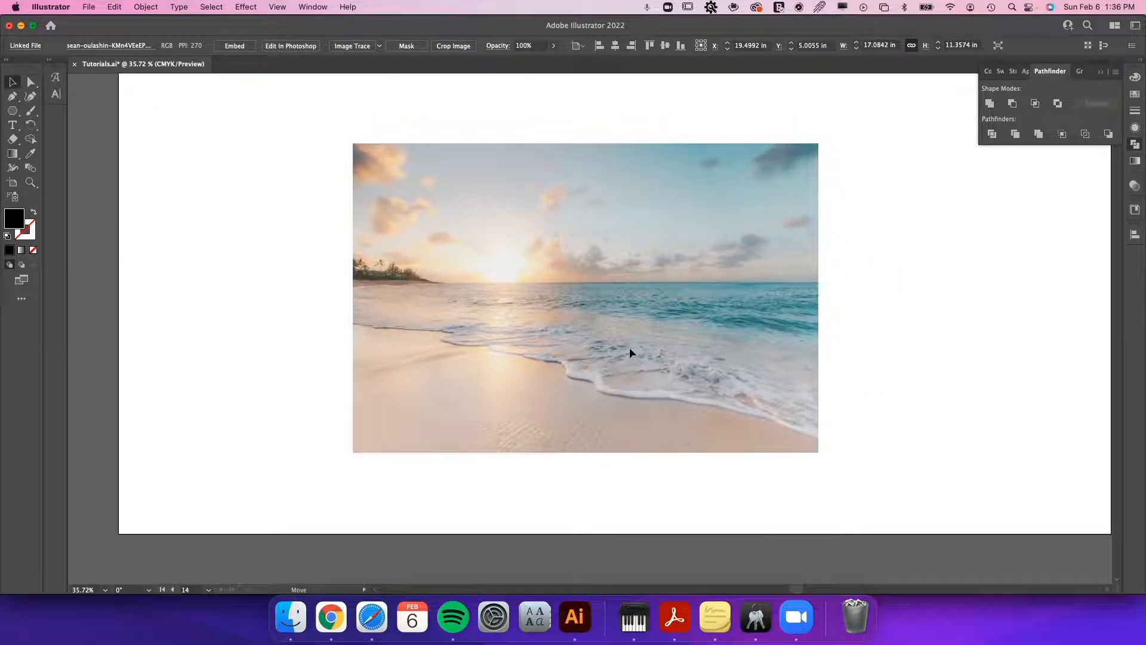
pyautogui.click(239, 50)
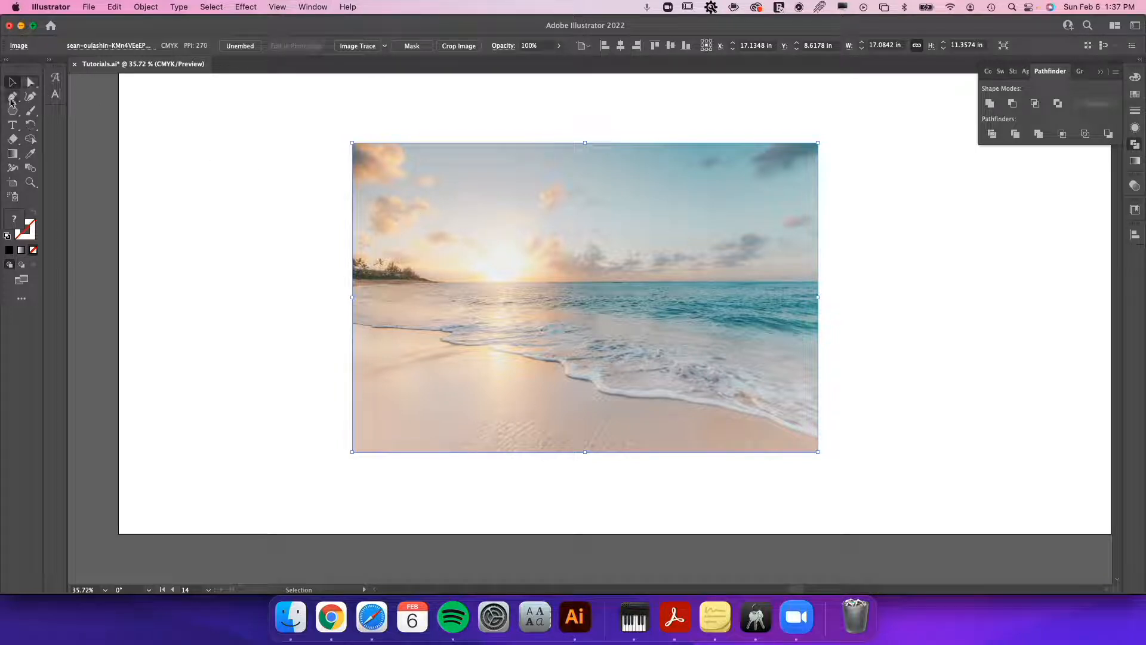
# - Add the two-line text BEACH GETAWAY, centre its paragraph, and enlarge it to about 222 pt across the photo
pyautogui.click(14, 127)
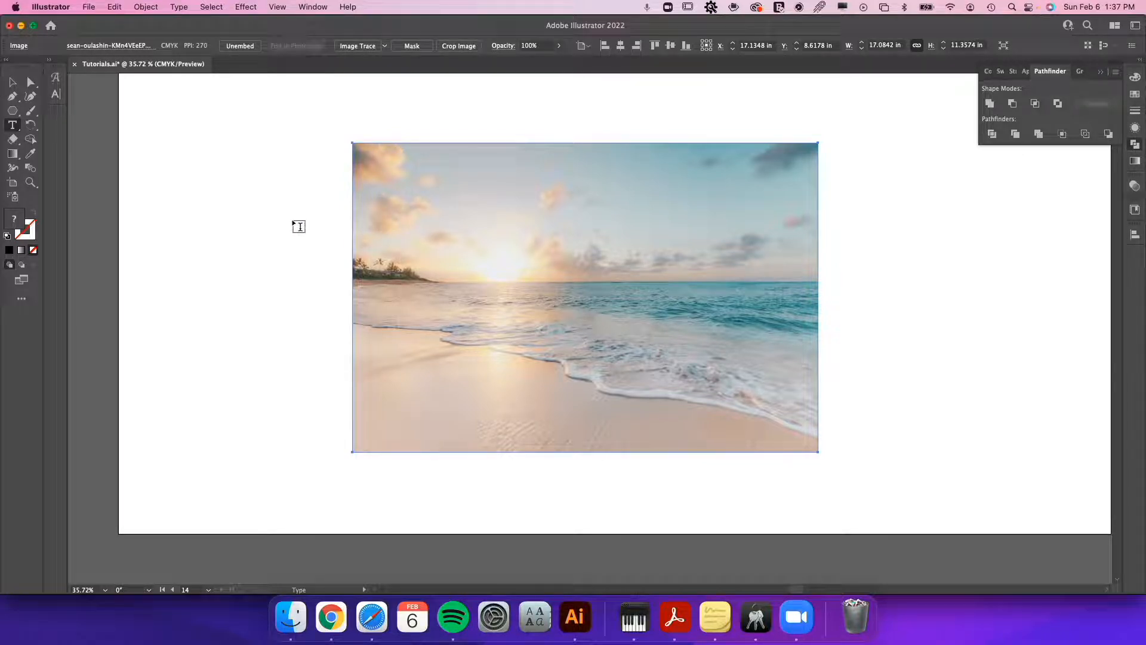
pyautogui.click(295, 221)
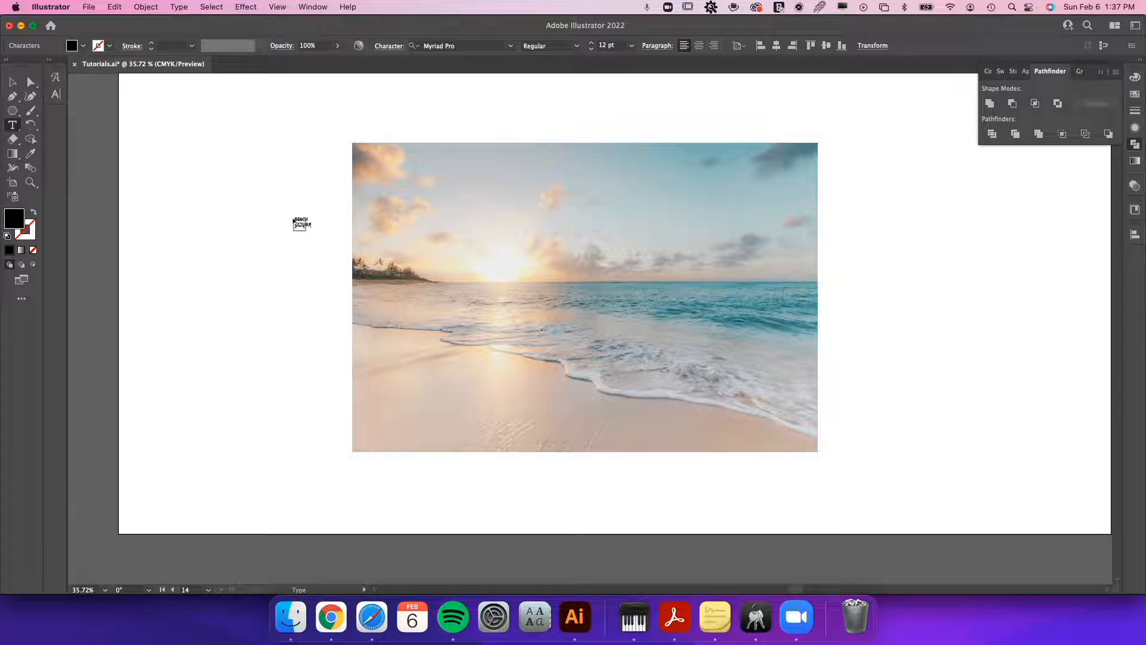
pyautogui.click(12, 82)
pyautogui.click(698, 46)
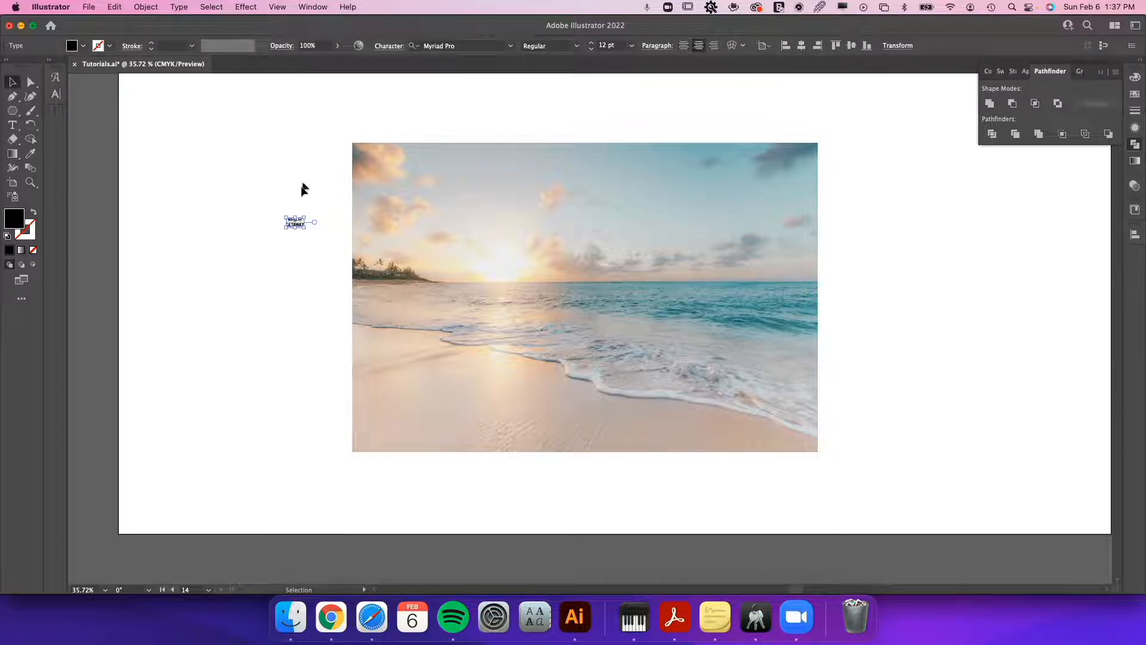
pyautogui.moveTo(308, 228); pyautogui.dragTo(621, 409)
# - Set the text in the handwritten font Astral Sisters and fit it over the photo at about 256 pt
pyautogui.click(511, 47)
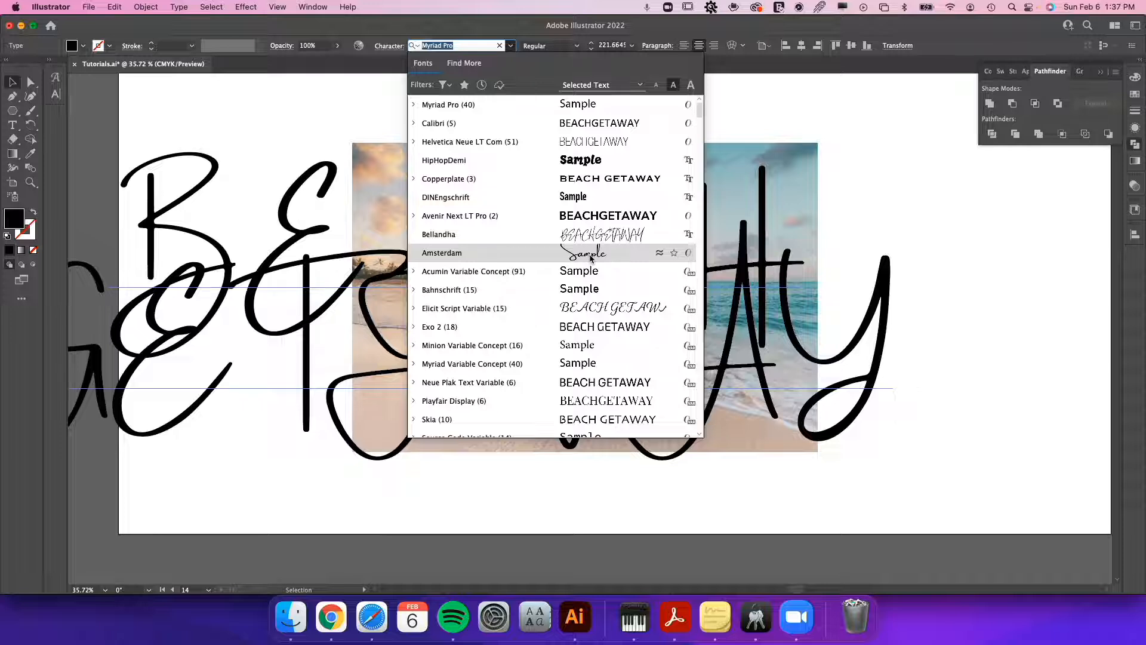
pyautogui.click(449, 87)
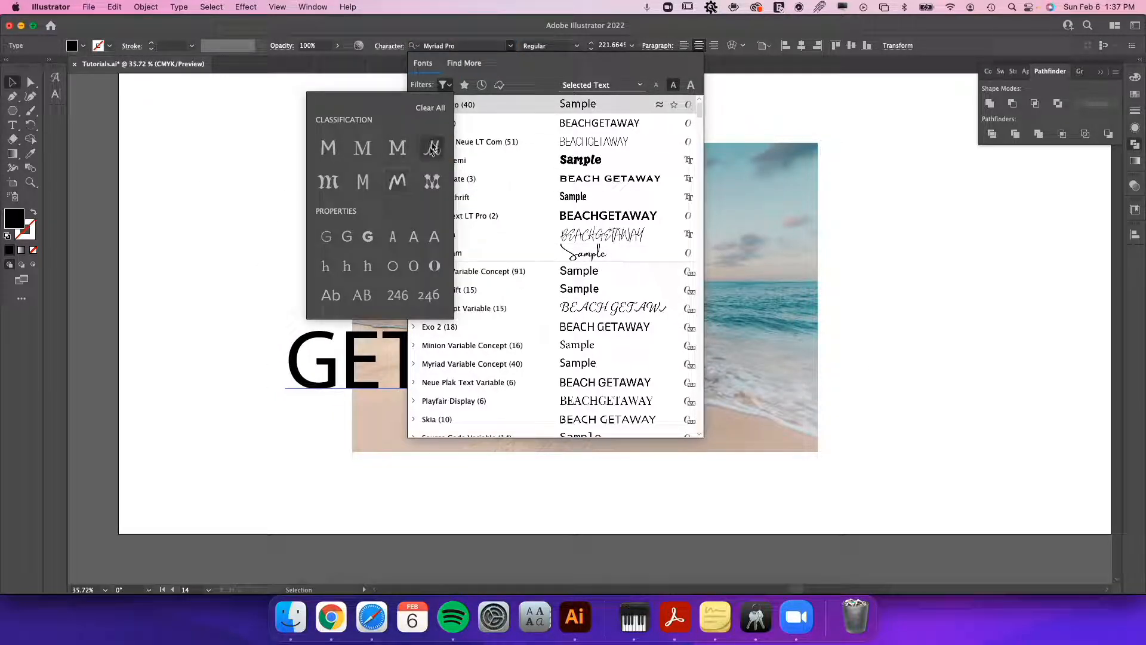
pyautogui.click(401, 182)
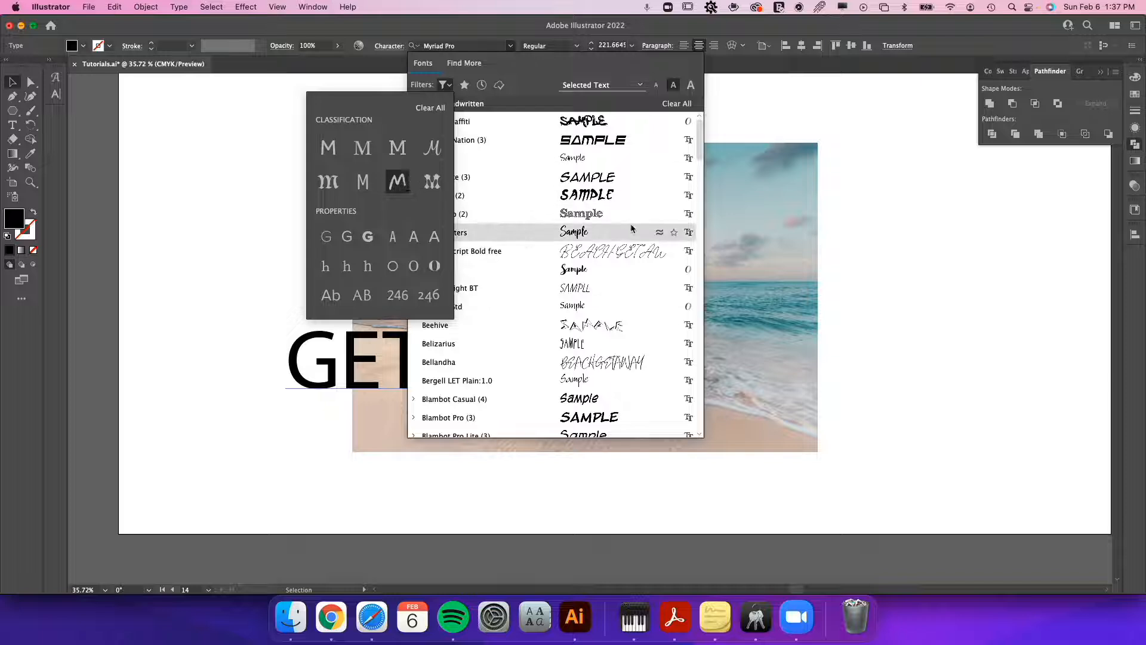
pyautogui.click(580, 233)
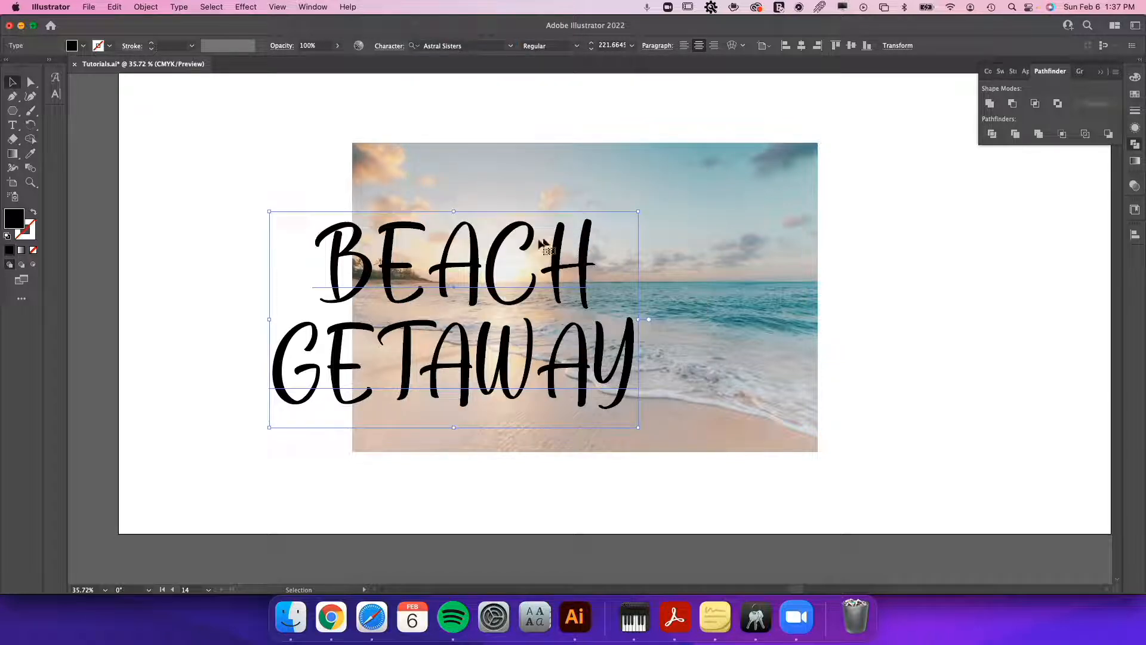
pyautogui.moveTo(429, 284); pyautogui.dragTo(550, 267)
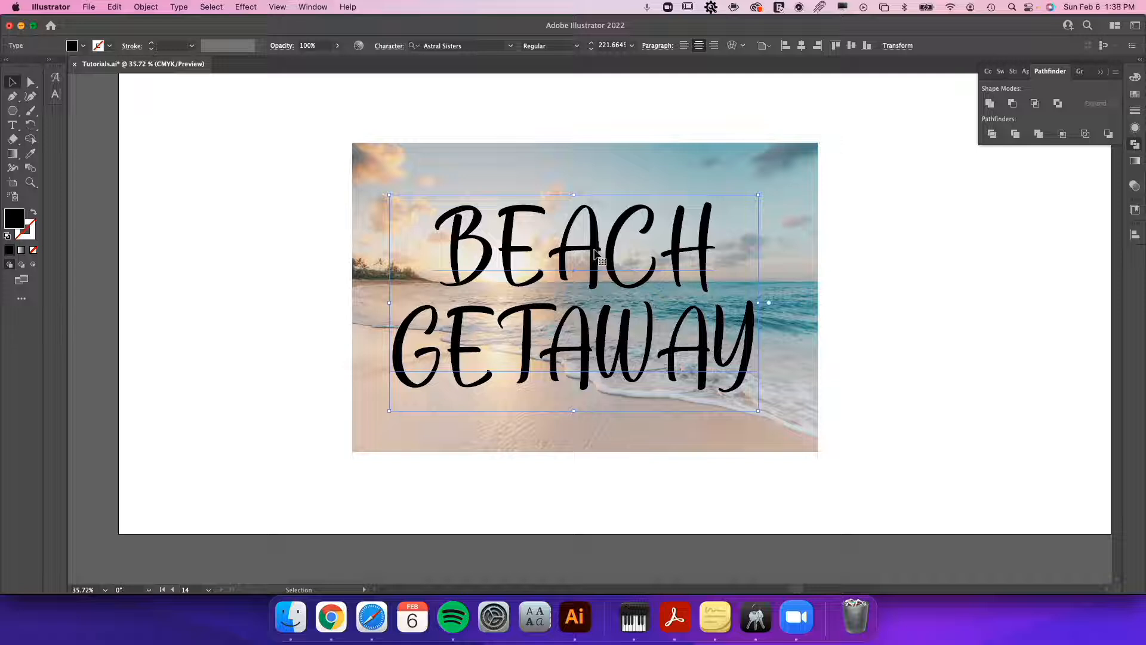
pyautogui.moveTo(759, 302); pyautogui.dragTo(816, 304)
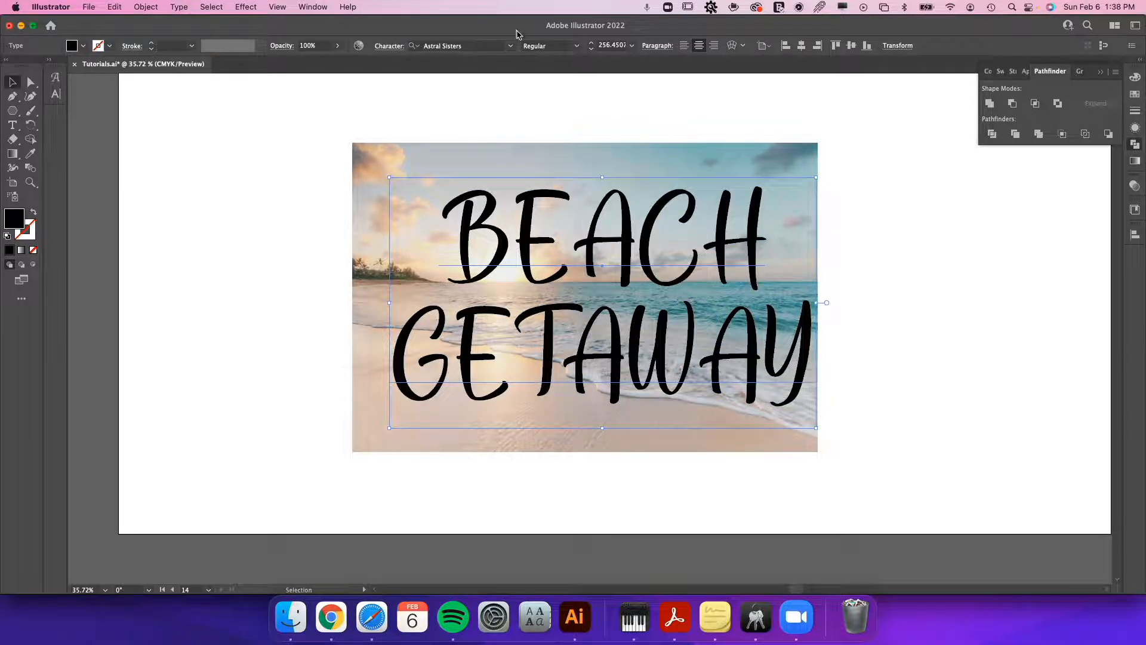
# - Change the text to the sans serif font Abadi MT Condensed Extra Bold and enlarge it to about 295 pt
pyautogui.click(510, 48)
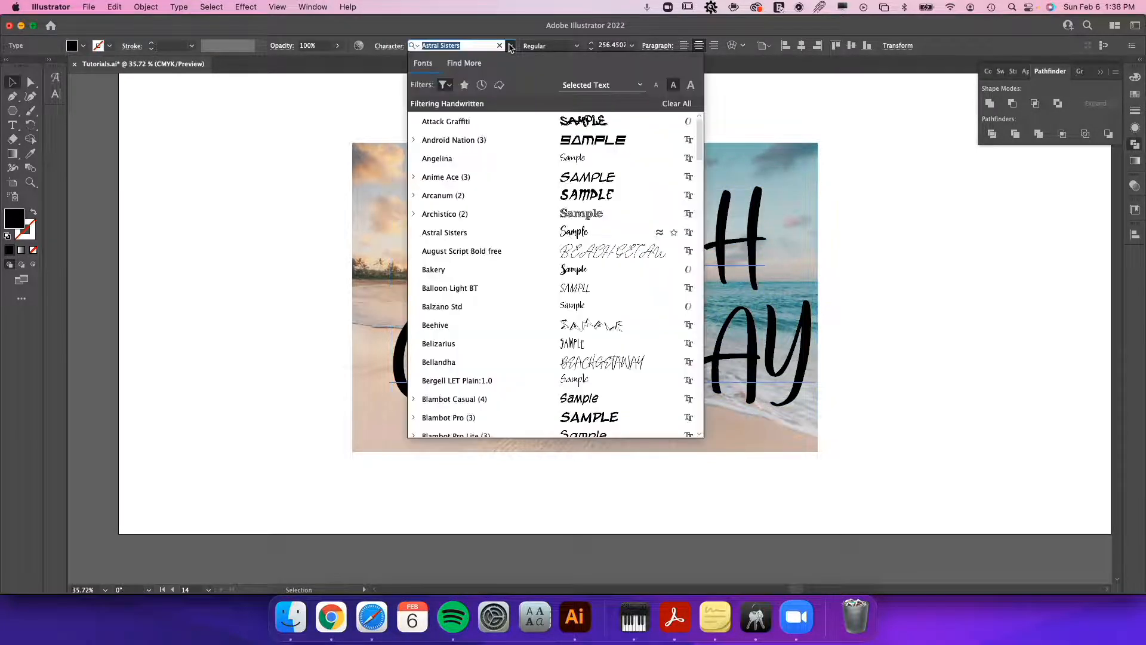
pyautogui.click(443, 85)
pyautogui.click(328, 147)
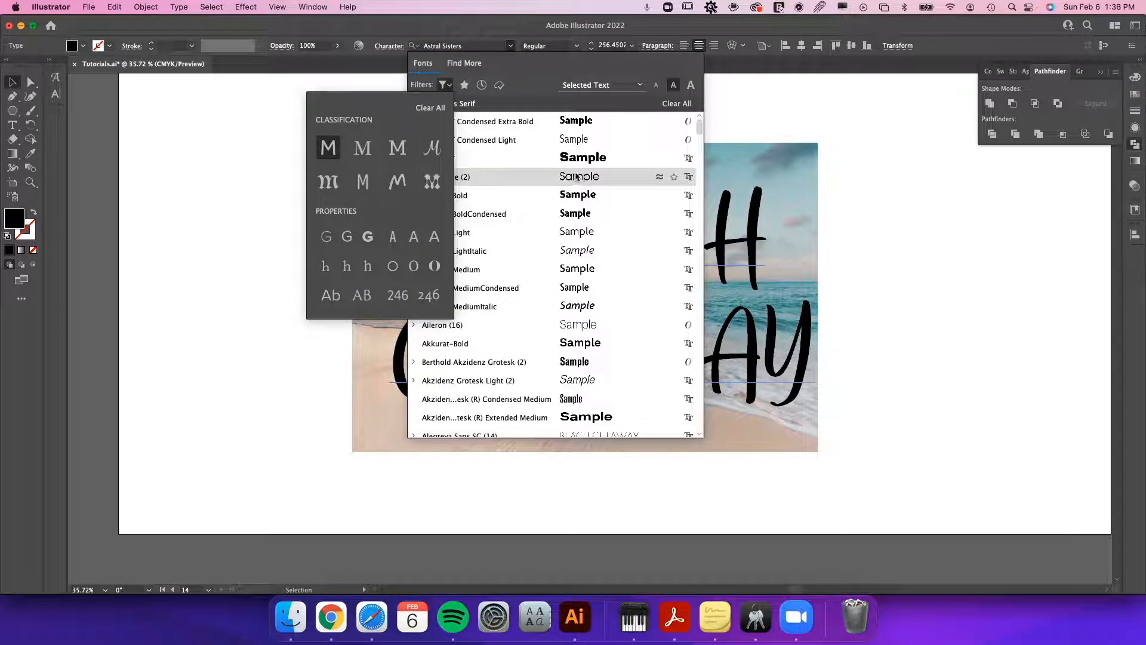
pyautogui.click(582, 121)
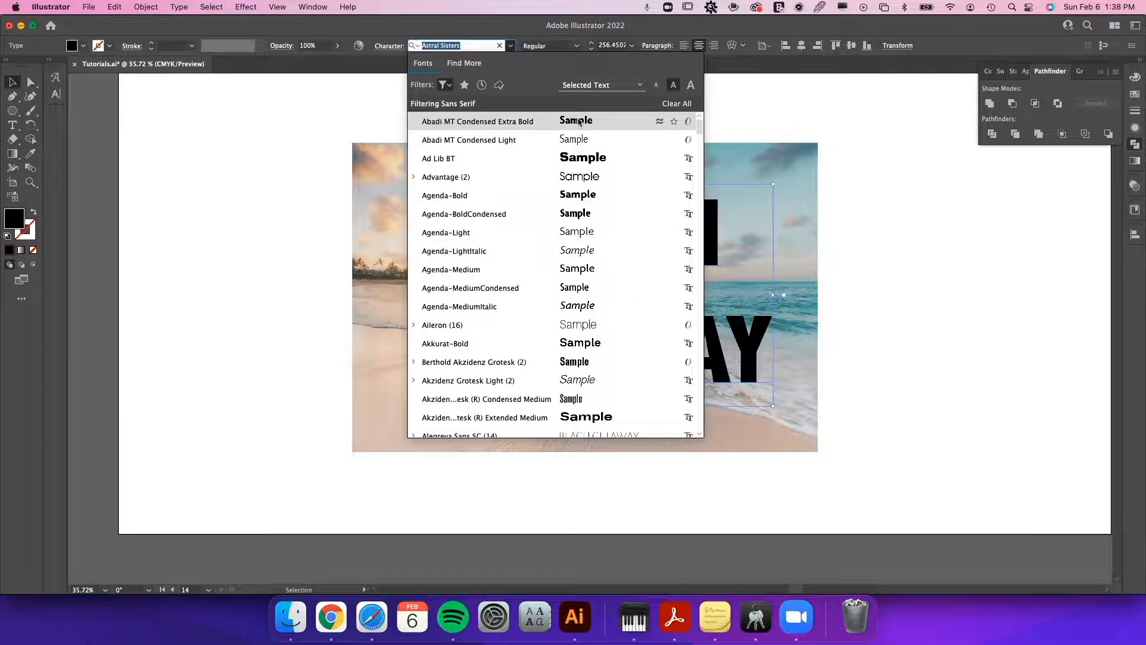
pyautogui.click(582, 121)
pyautogui.moveTo(431, 295); pyautogui.dragTo(381, 295)
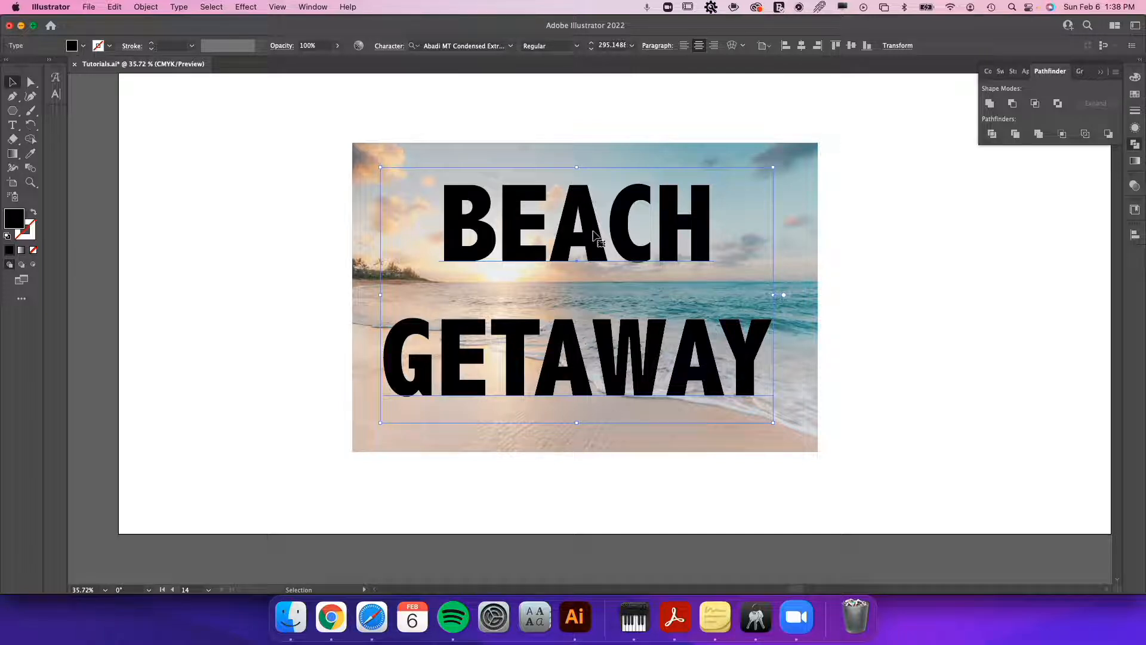
# - Undo the text's recent font and size changes and redo them to compare the two fonts
pyautogui.press('super+z')
pyautogui.press('super+z')
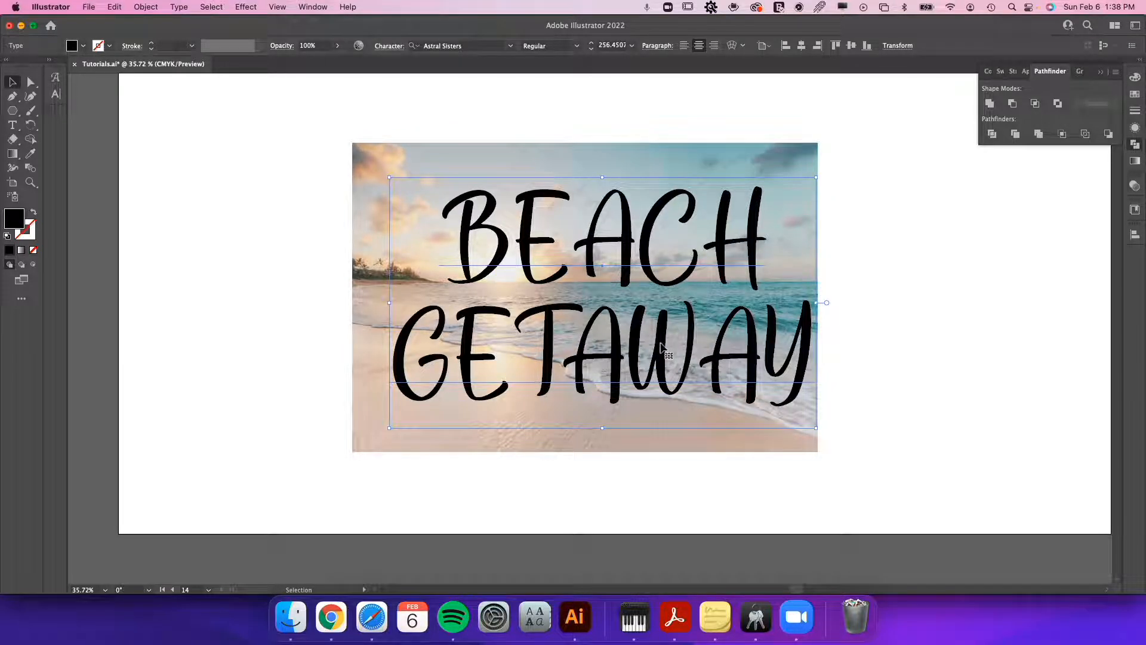
pyautogui.press('super+z')
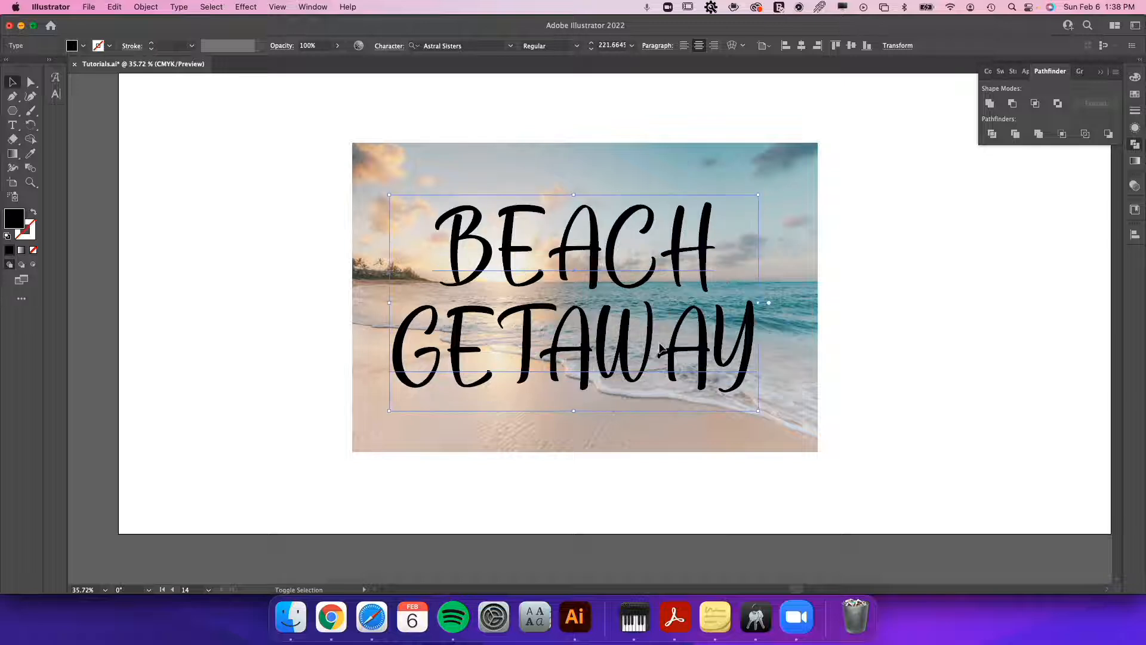
pyautogui.press('super+shift+z')
pyautogui.press('super+z')
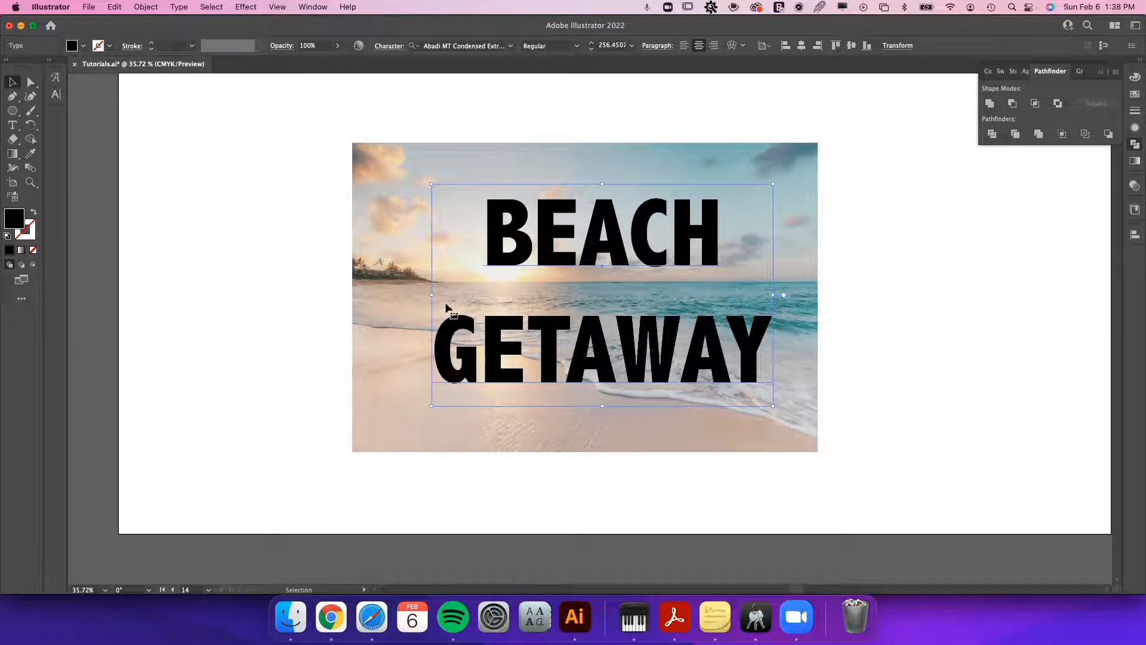
pyautogui.press('super+shift+z')
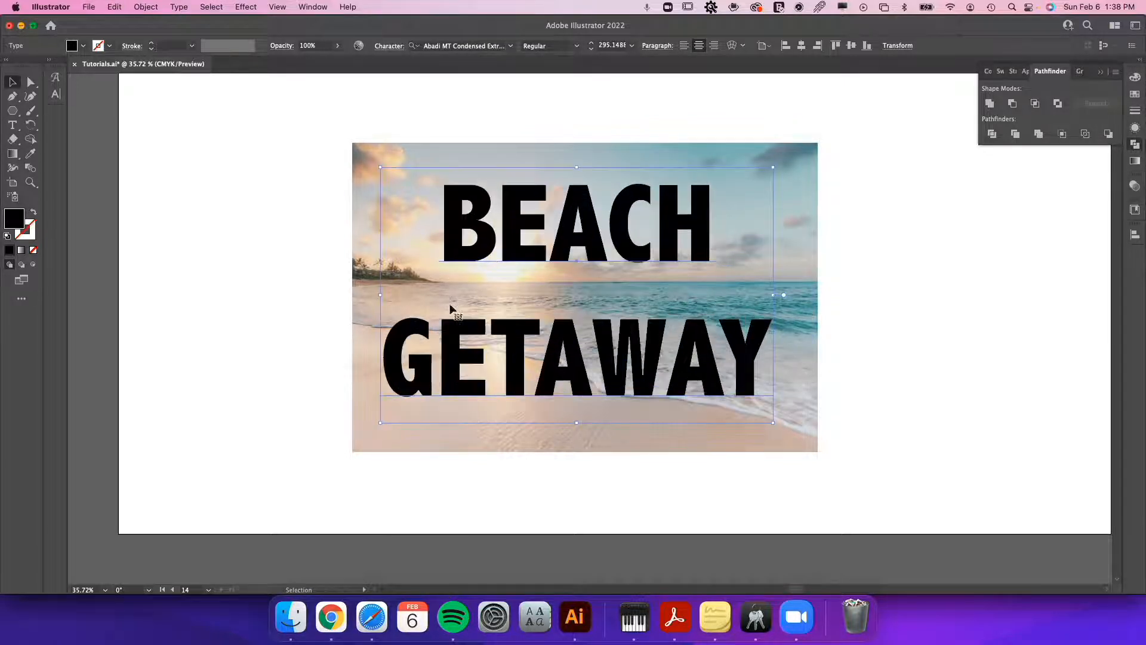
# - Convert the BEACH GETAWAY text to outlines and ungroup the letters
pyautogui.rightClick(588, 243)
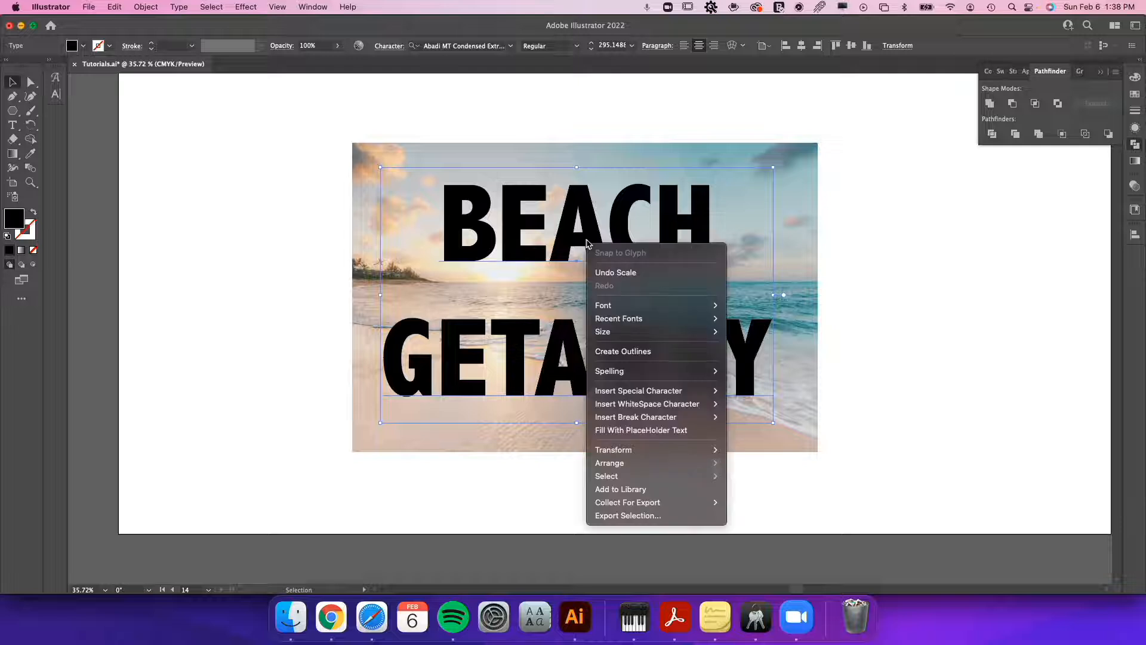
pyautogui.click(632, 355)
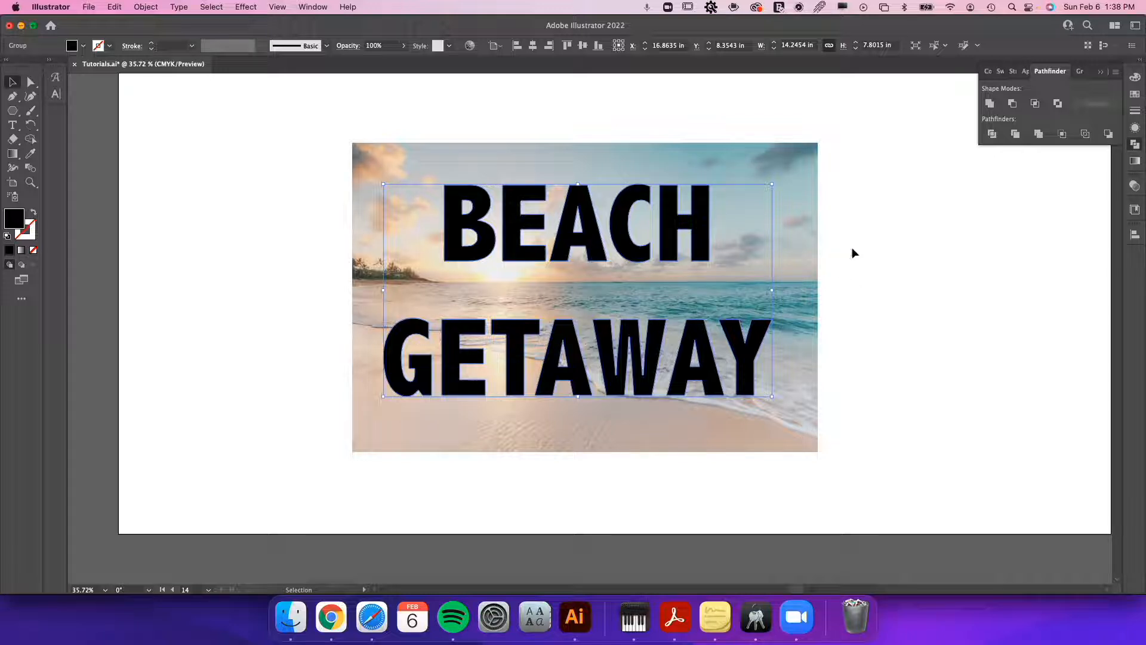
pyautogui.rightClick(680, 241)
pyautogui.click(716, 332)
# - Select all the GETAWAY letters and move them slightly down on the photo
pyautogui.moveTo(873, 496); pyautogui.dragTo(379, 327)
pyautogui.click(565, 440)
pyautogui.moveTo(578, 378)
pyautogui.mouseDown()
pyautogui.moveTo(579, 338)
pyautogui.moveTo(579, 399)
pyautogui.mouseUp()
# - Enlarge the BEACH letters to about 13.8 by 4.1 in and move them down to sit just above GETAWAY
pyautogui.moveTo(438, 101); pyautogui.dragTo(747, 247)
pyautogui.keyDown('shift'); pyautogui.click(746, 247); pyautogui.keyUp('shift')
pyautogui.moveTo(576, 261); pyautogui.dragTo(569, 296)
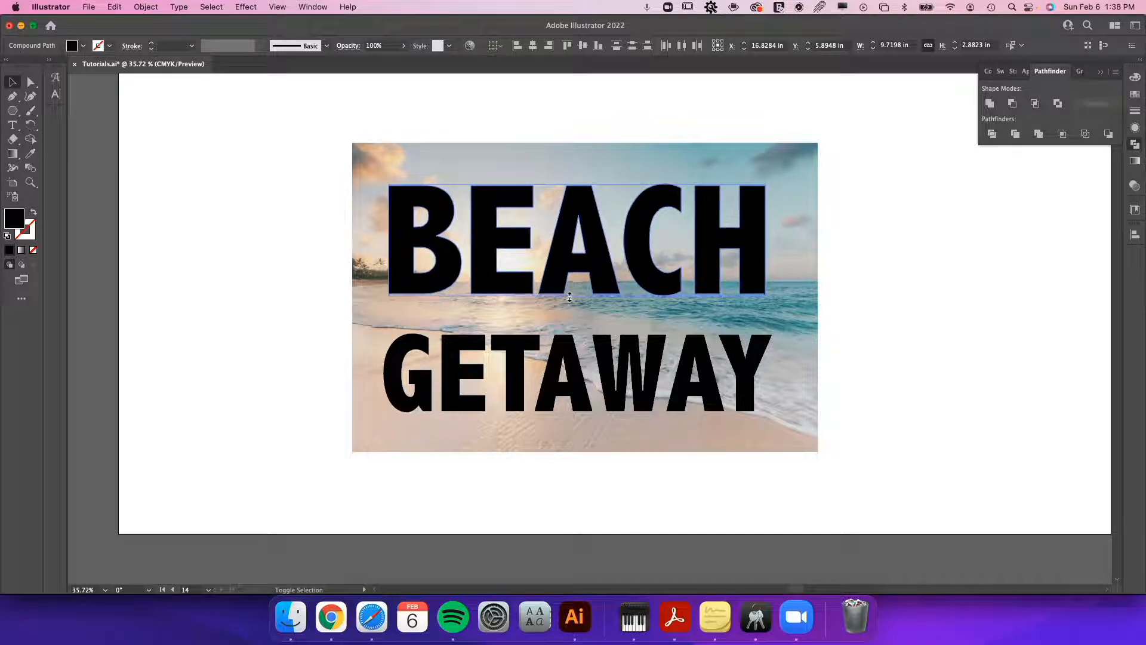
pyautogui.moveTo(440, 276); pyautogui.dragTo(436, 305)
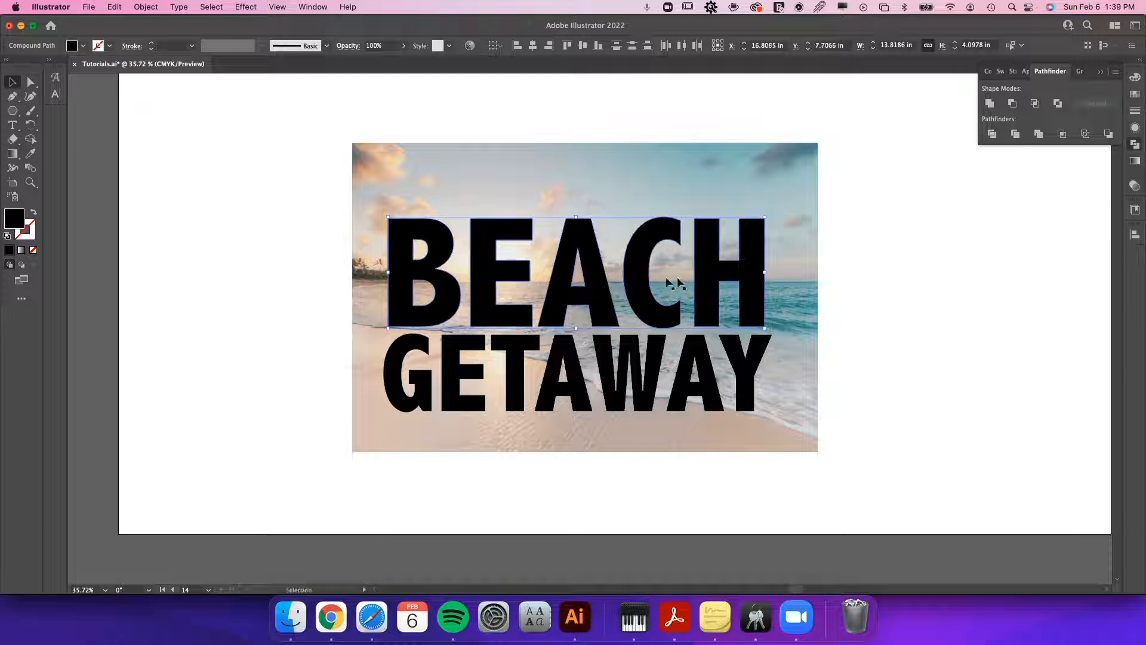
# - Enlarge BEACH slightly to match GETAWAY's width, and combine all the BEACH and GETAWAY letters into one compound path
pyautogui.moveTo(767, 271); pyautogui.dragTo(774, 272)
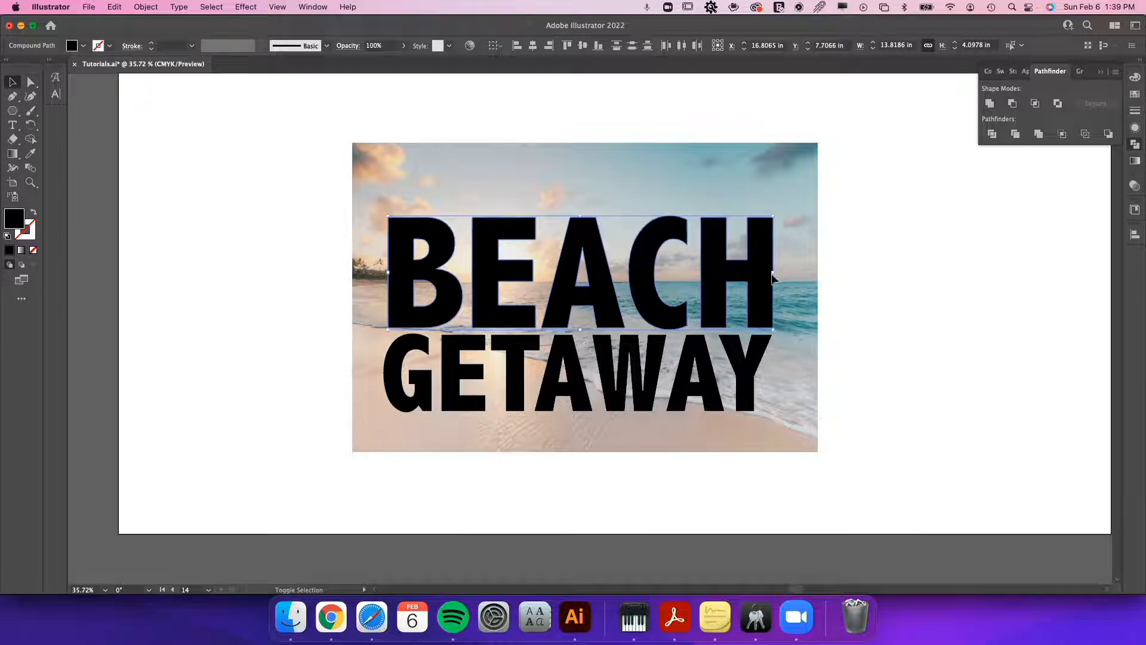
pyautogui.moveTo(405, 222); pyautogui.dragTo(404, 221)
pyautogui.keyDown('shift'); pyautogui.click(514, 188); pyautogui.keyUp('shift')
pyautogui.press('super+8')
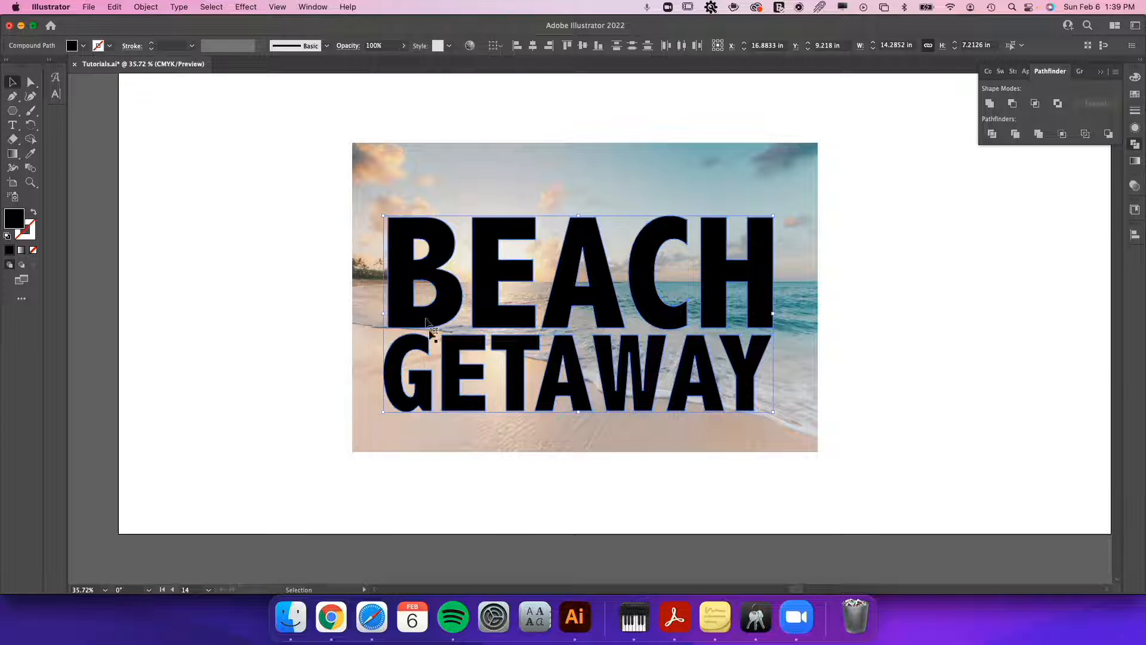
pyautogui.rightClick(595, 250)
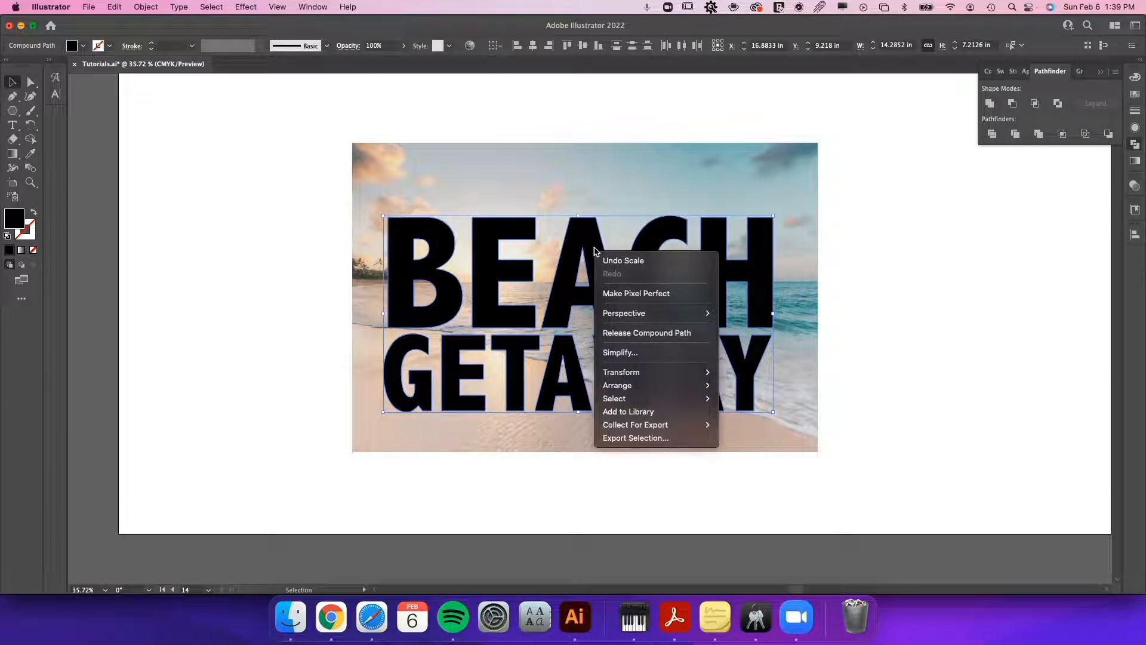
pyautogui.click(576, 240)
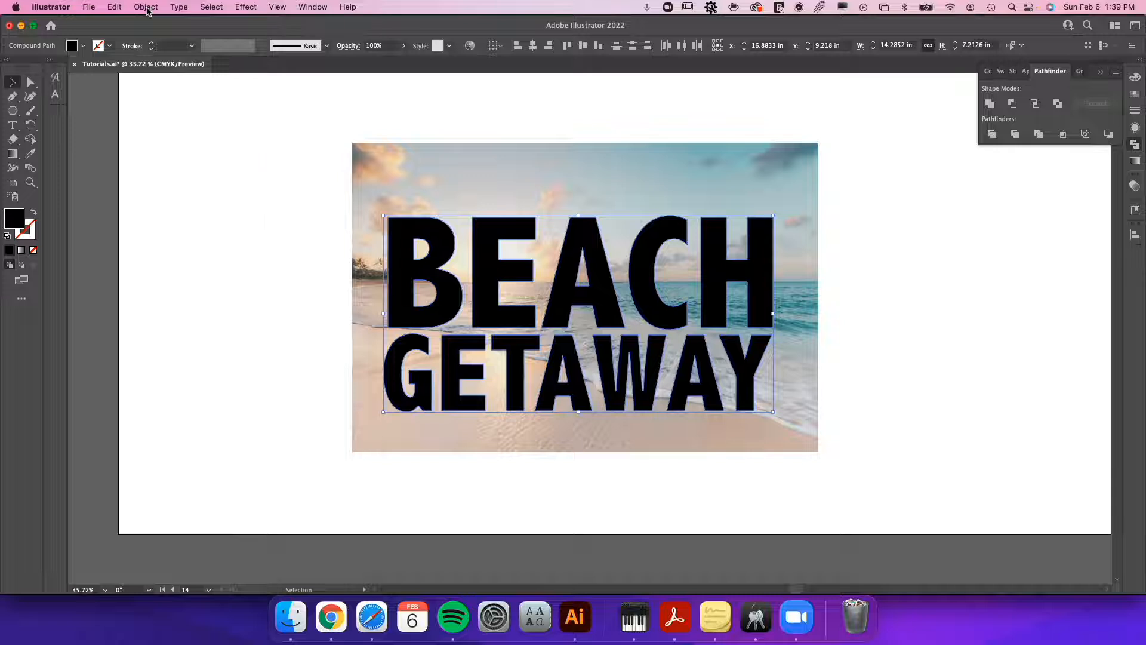
pyautogui.click(147, 7)
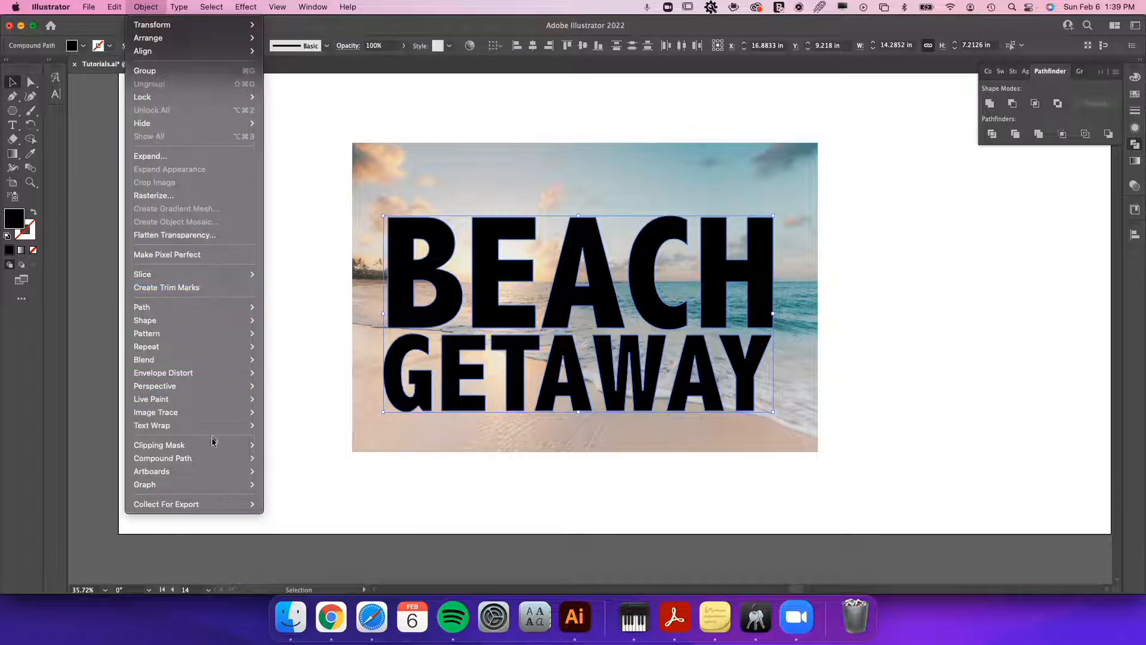
pyautogui.moveTo(186, 462)
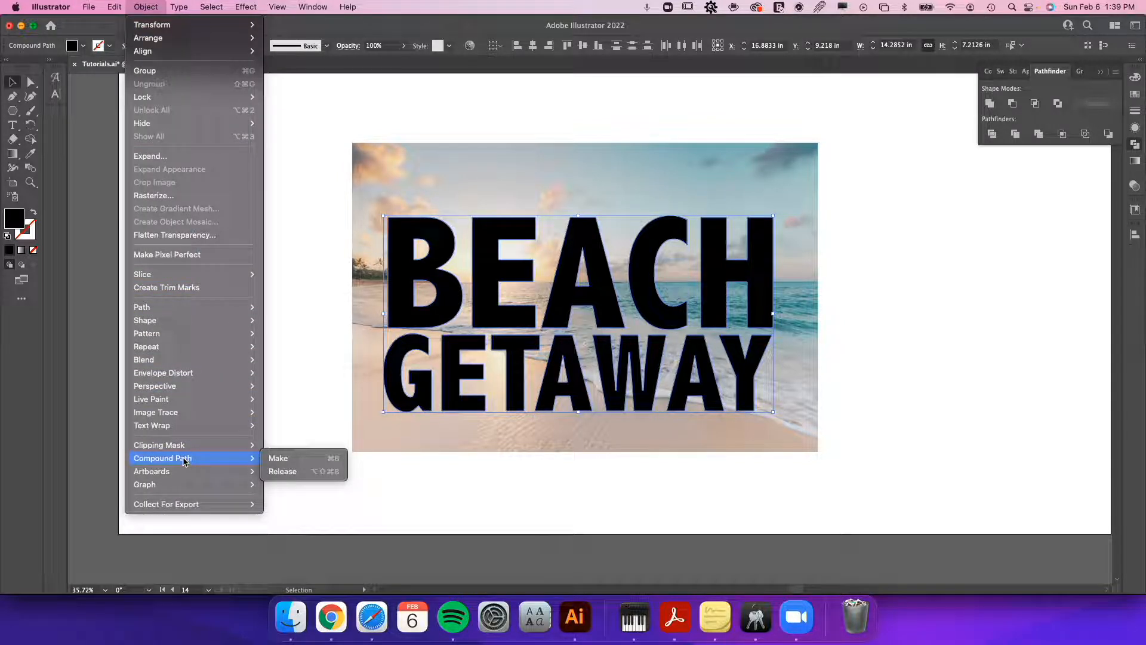
pyautogui.click(278, 458)
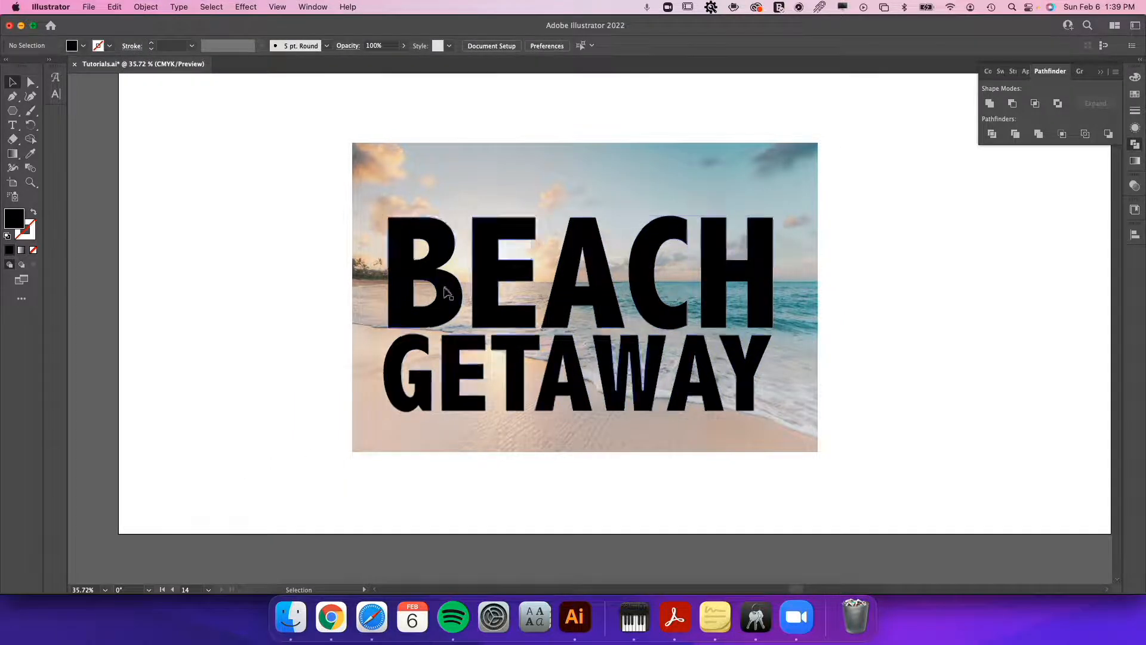
# - Move the combined lettering back over the photo and enlarge it proportionally to about 16.9 by 8.6 in, nearly the photo's width
pyautogui.moveTo(443, 294); pyautogui.dragTo(265, 253)
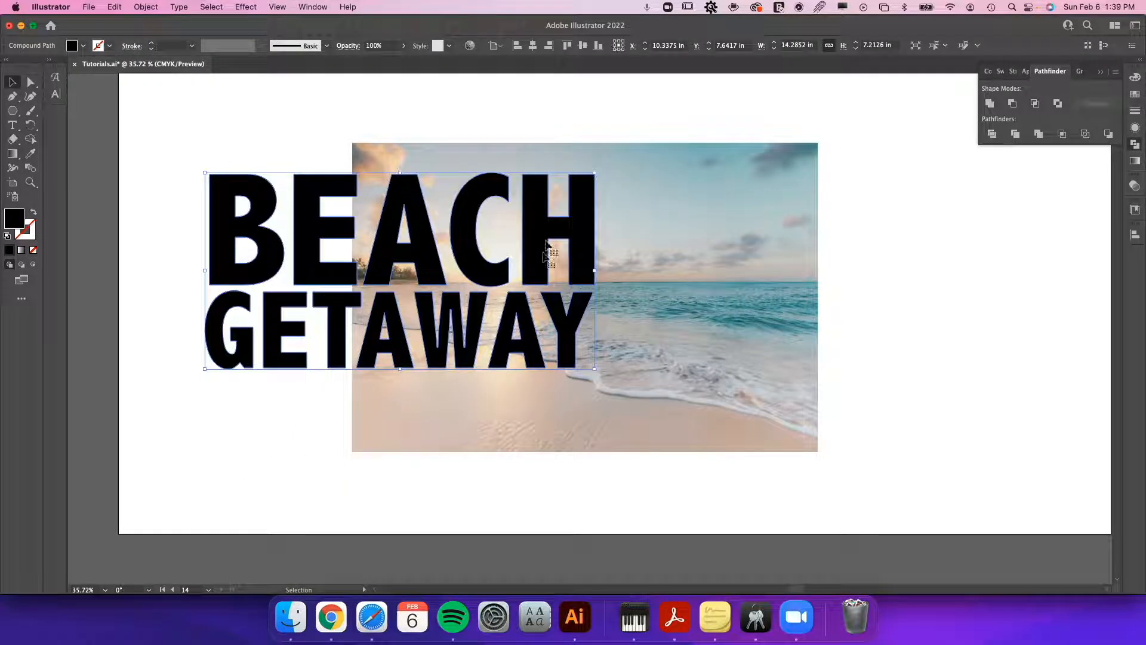
pyautogui.moveTo(536, 252); pyautogui.dragTo(691, 269)
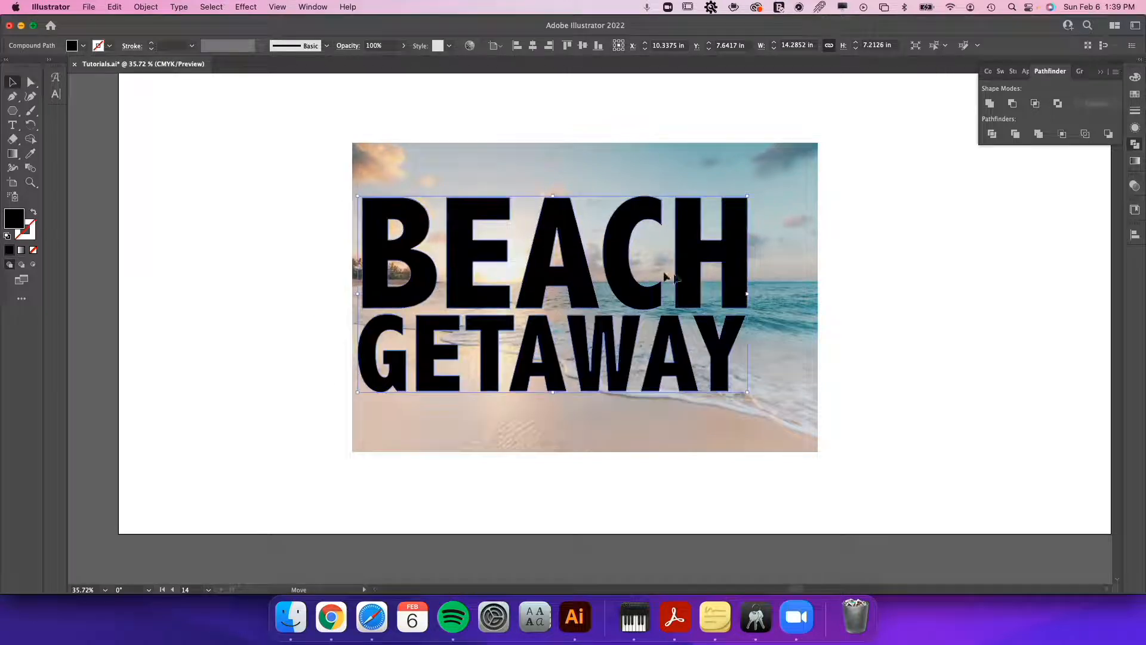
pyautogui.moveTo(763, 296); pyautogui.dragTo(815, 295)
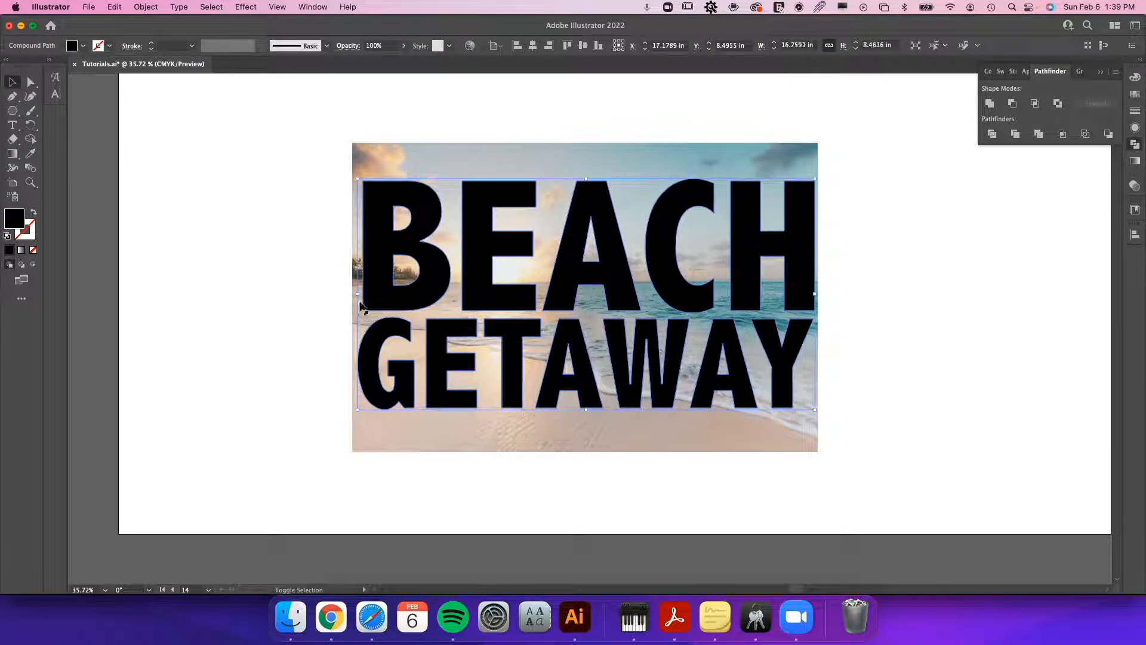
pyautogui.moveTo(358, 294); pyautogui.dragTo(356, 293)
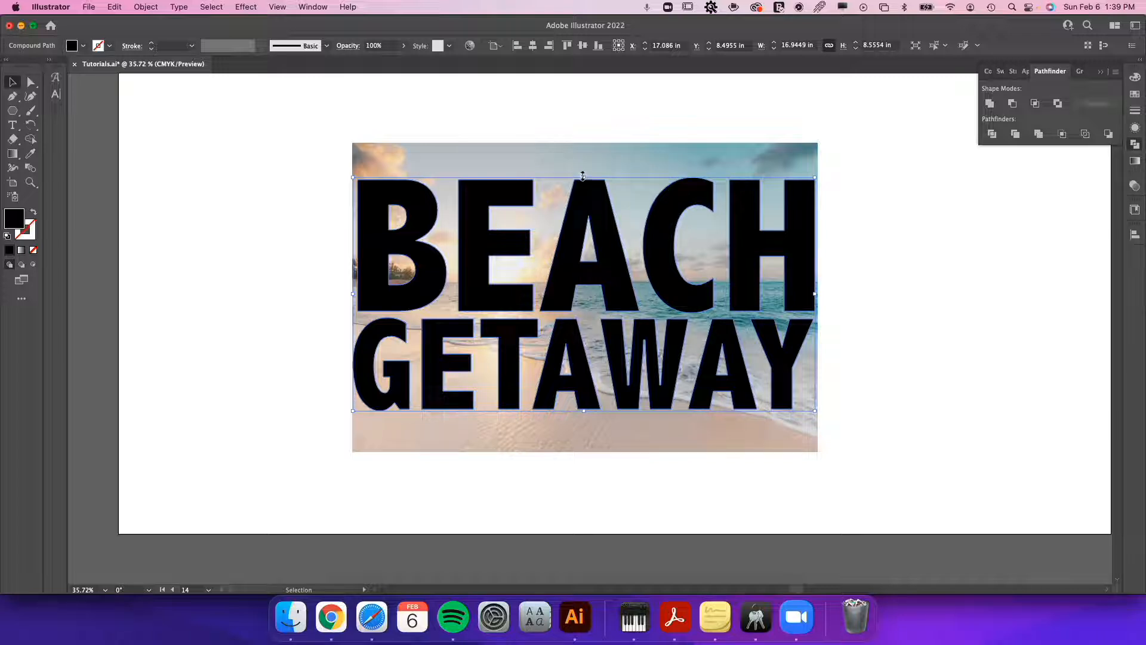
# - Try stretching the lettering vertically to about 11 in tall to fill the photo's height, and undo both stretches
pyautogui.moveTo(583, 175); pyautogui.dragTo(583, 148)
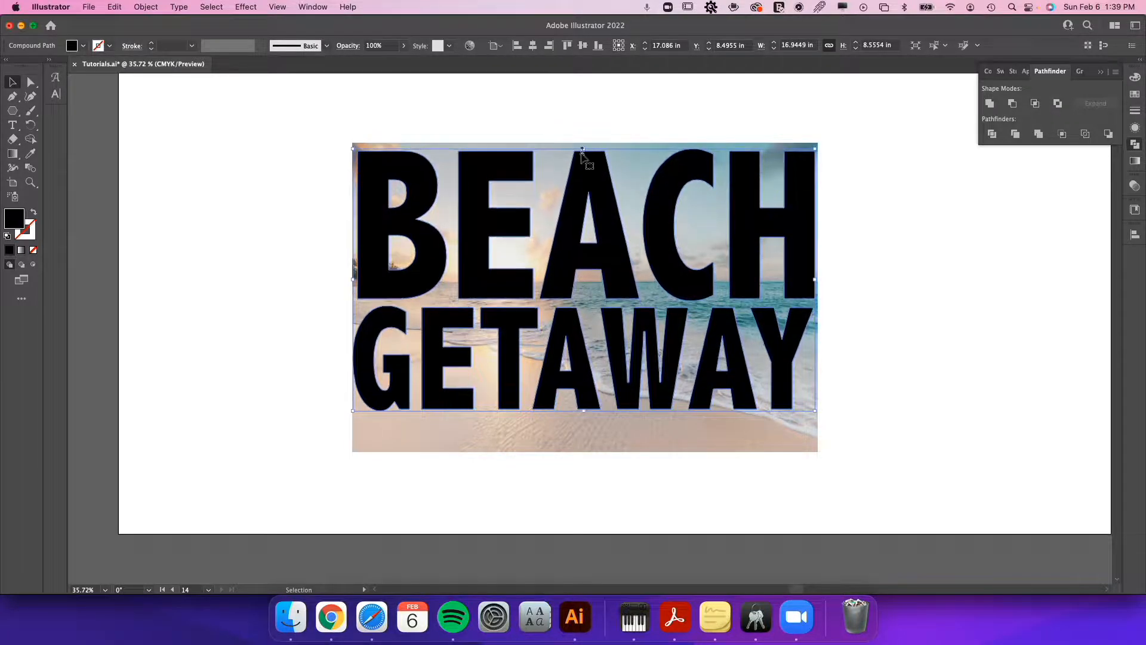
pyautogui.moveTo(584, 409); pyautogui.dragTo(580, 452)
pyautogui.press('a')
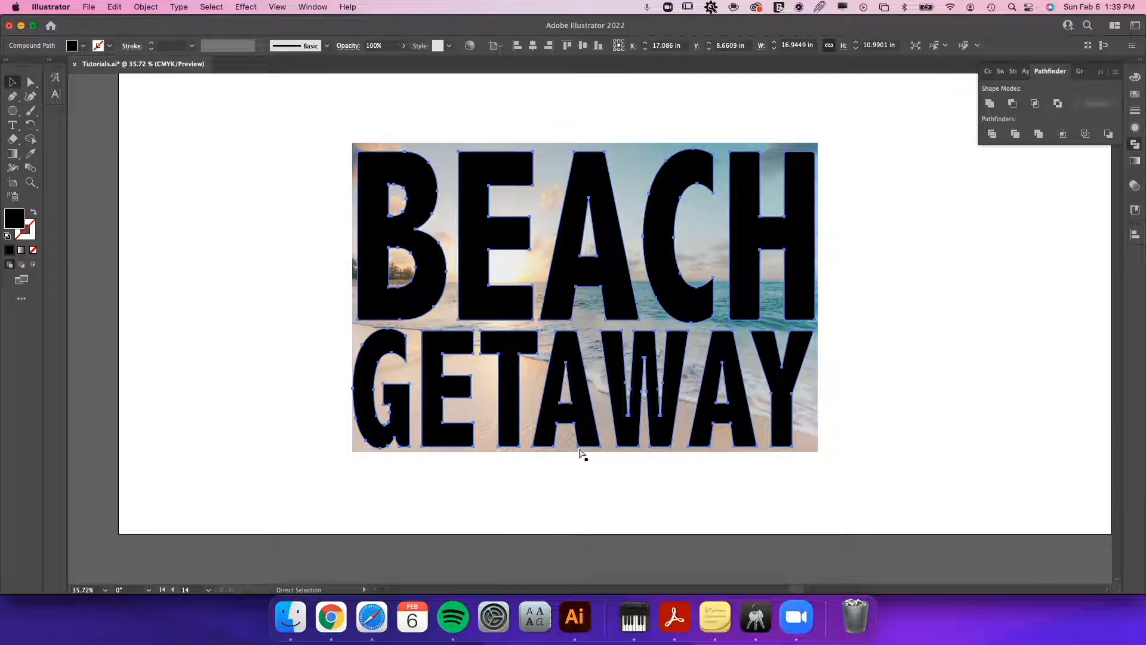
pyautogui.press('super+z')
pyautogui.press('super+z')
pyautogui.press('v')
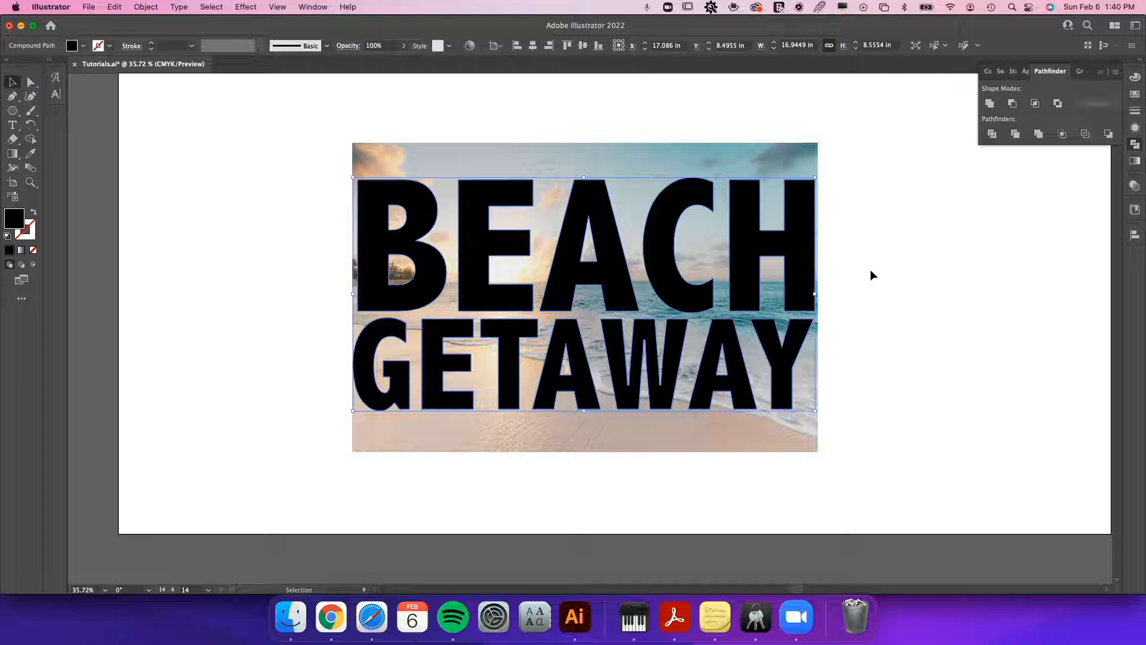
# - Enlarge the beach photo proportionally from its center to about 18.6 by 12.3 in so it extends beyond the lettering
pyautogui.click(776, 158)
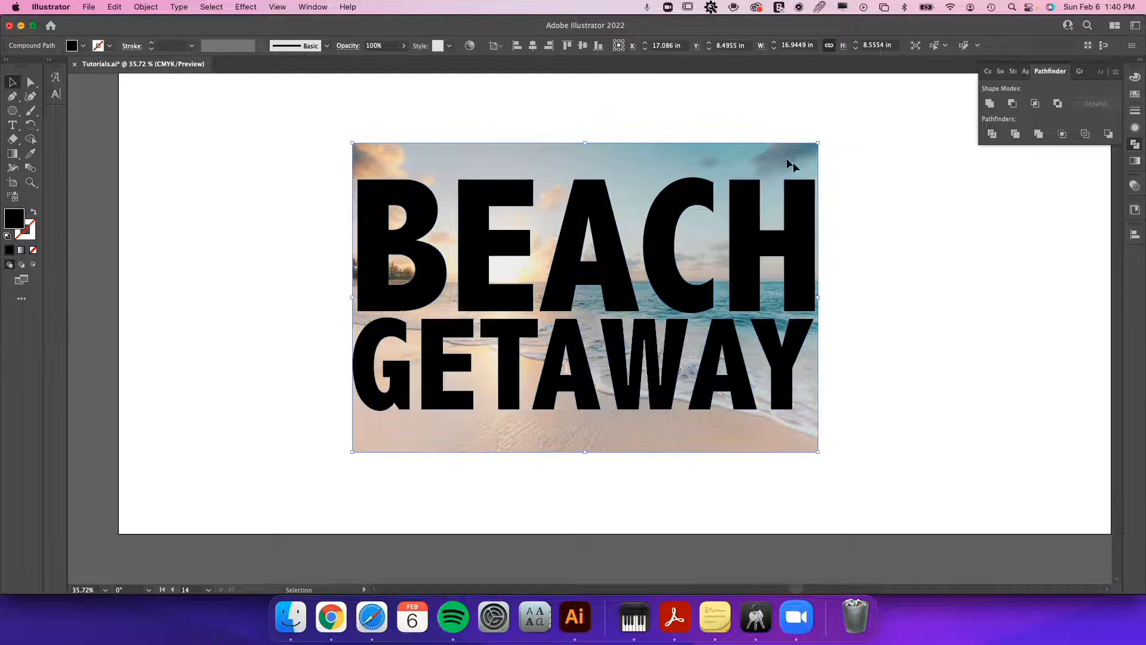
pyautogui.moveTo(822, 297); pyautogui.dragTo(838, 297)
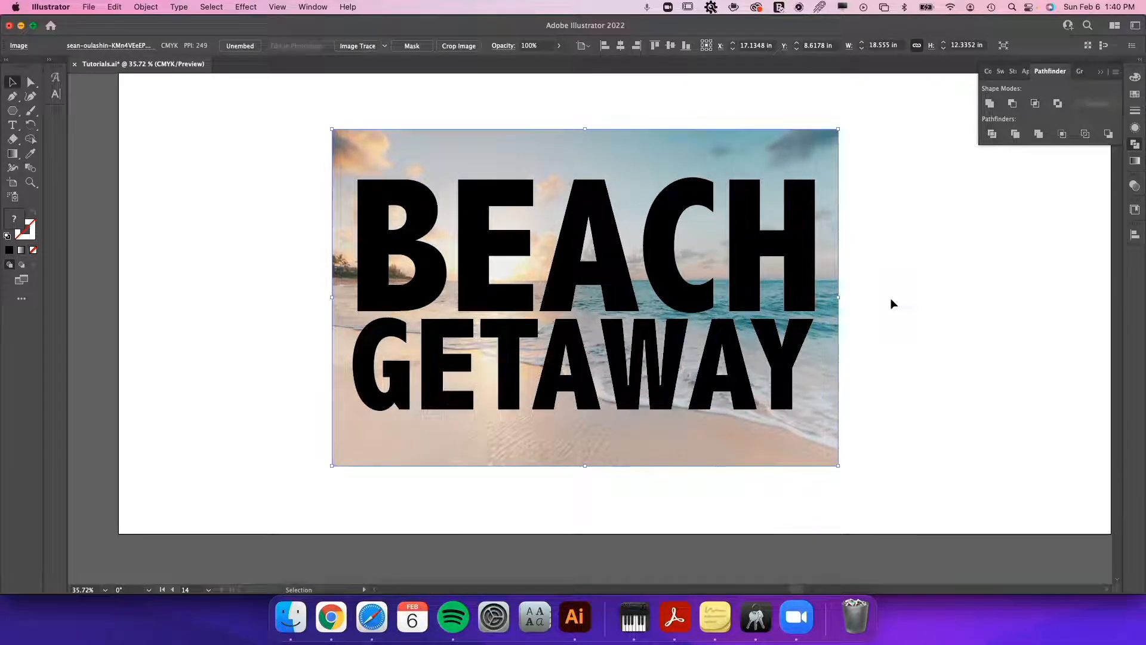
# - Select the lettering together with the beach photo and make a clipping mask from them
pyautogui.click(801, 287)
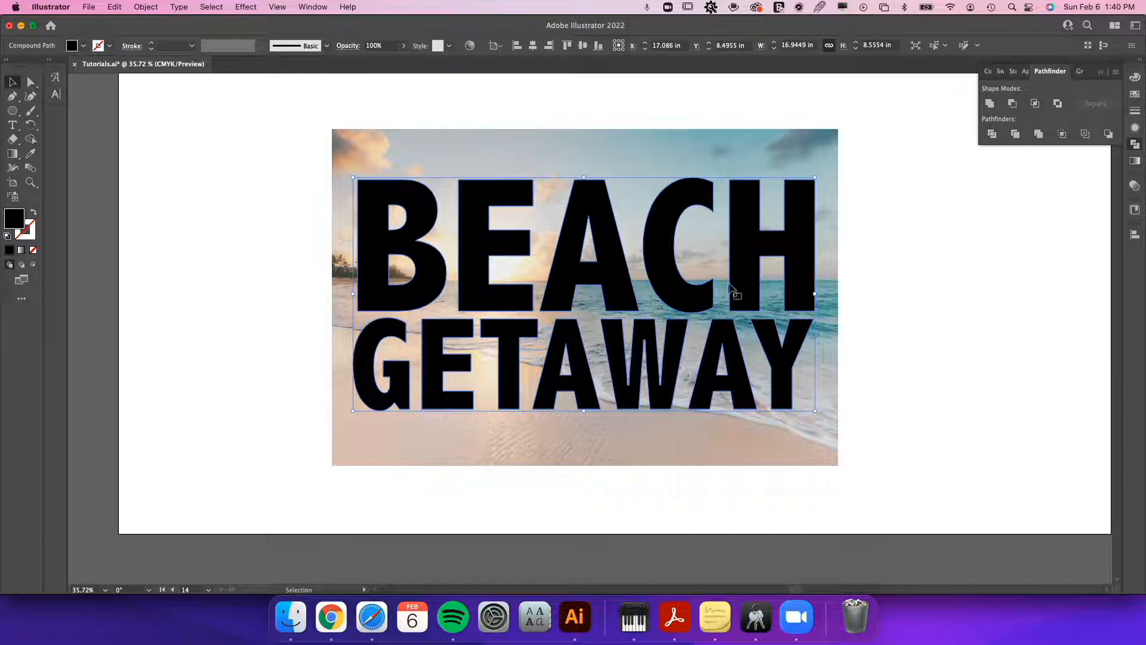
pyautogui.keyDown('shift'); pyautogui.click(836, 302); pyautogui.keyUp('shift')
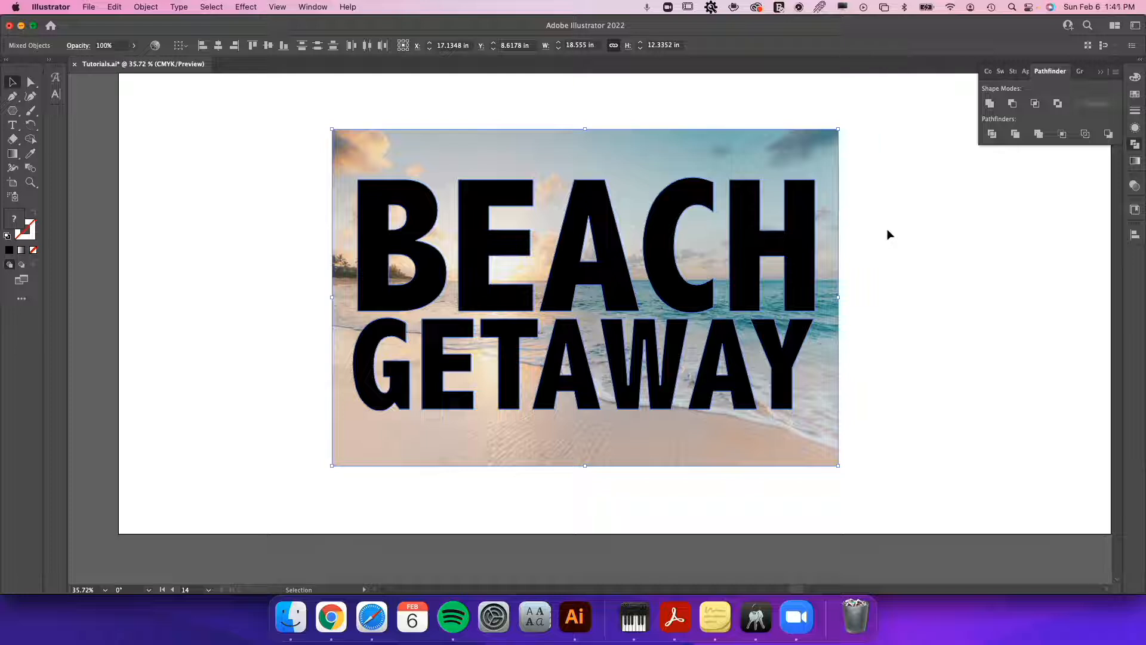
pyautogui.rightClick(778, 245)
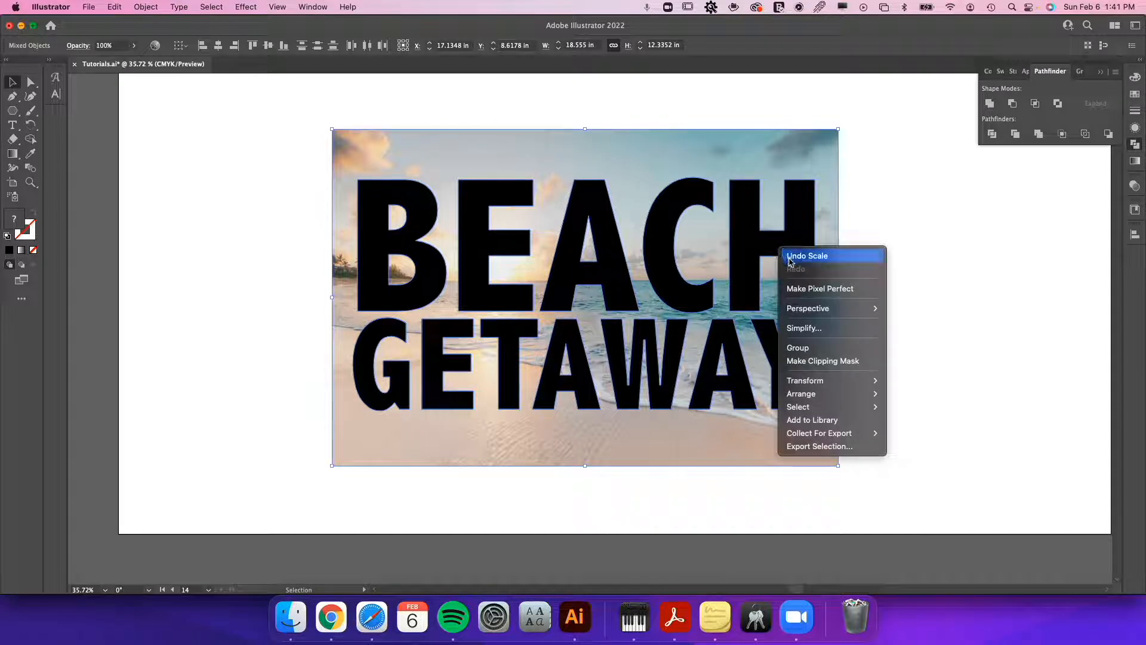
pyautogui.click(815, 361)
pyautogui.click(842, 366)
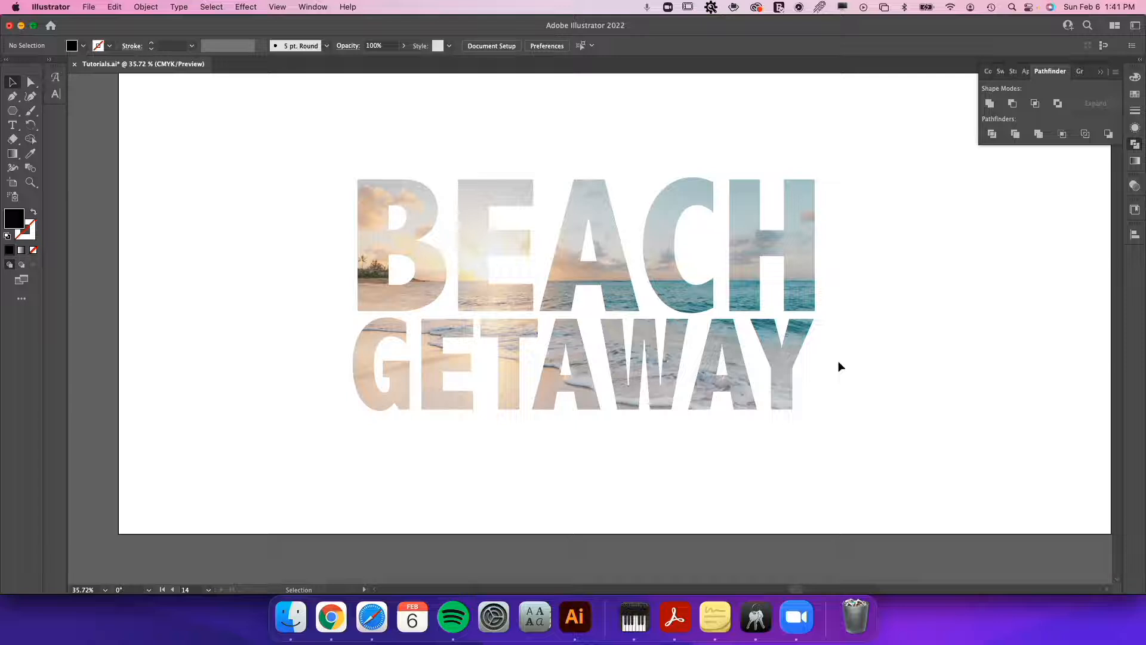
# - Undo the clipping mask to restore the separate black lettering and full beach photo
pyautogui.press('a')
pyautogui.press('super+z')
pyautogui.press('super+z')
pyautogui.press('v')
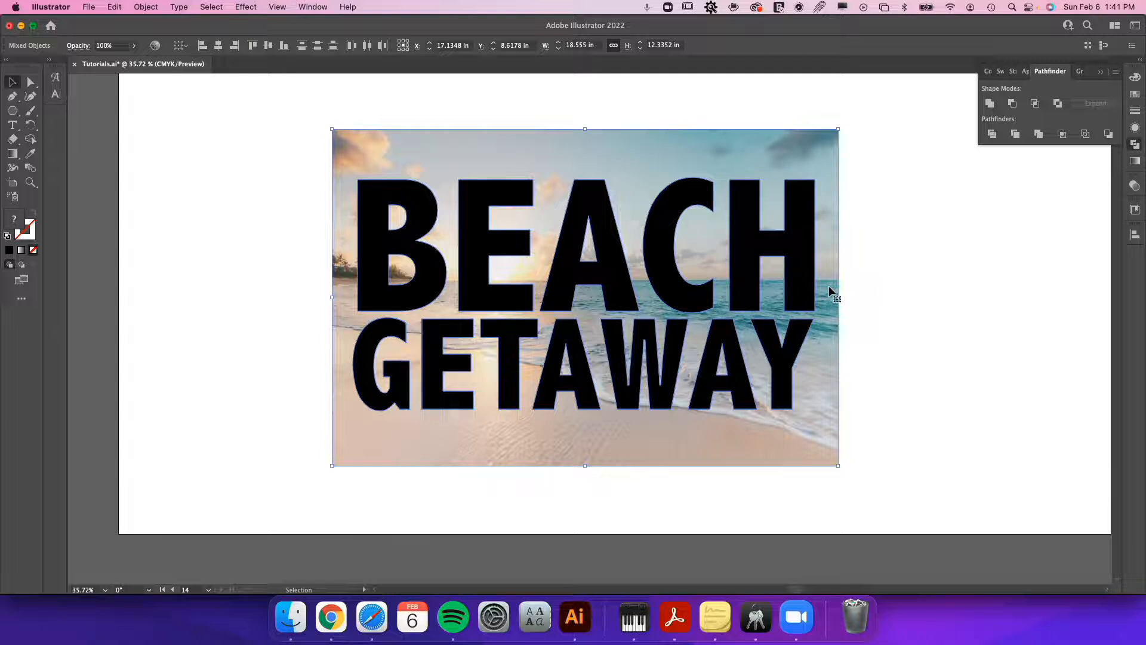
pyautogui.rightClick(829, 251)
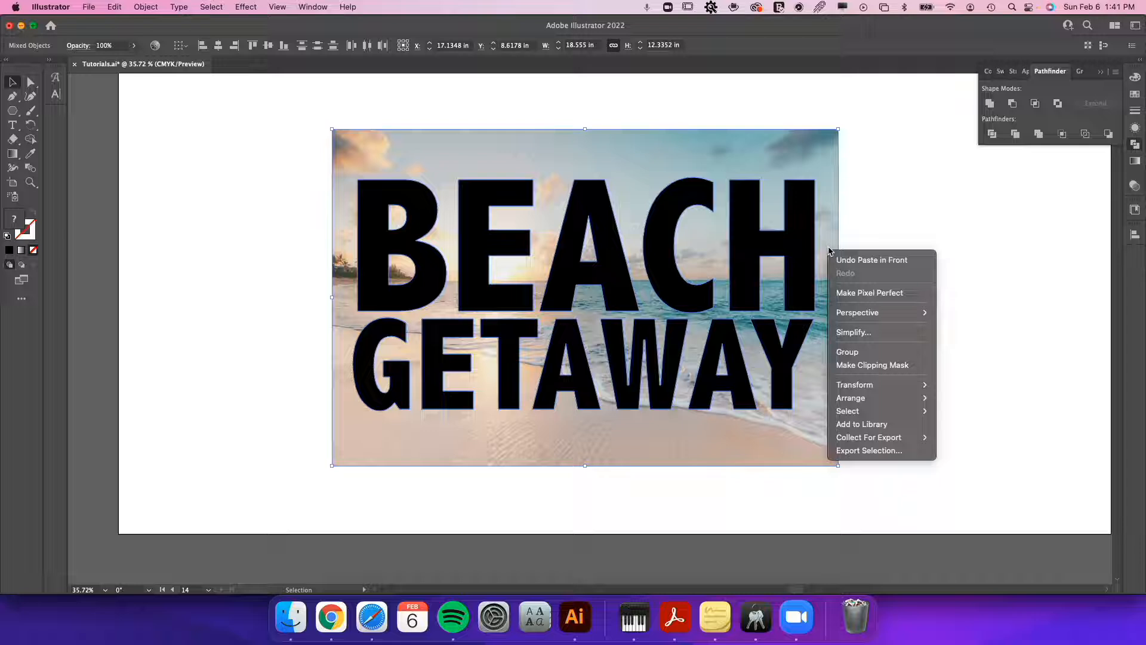
pyautogui.click(911, 205)
pyautogui.click(912, 209)
# - Offset the lettering's path outward with miter joins, making a thicker outline shape about 17.5 by 9.1 in overall
pyautogui.click(789, 267)
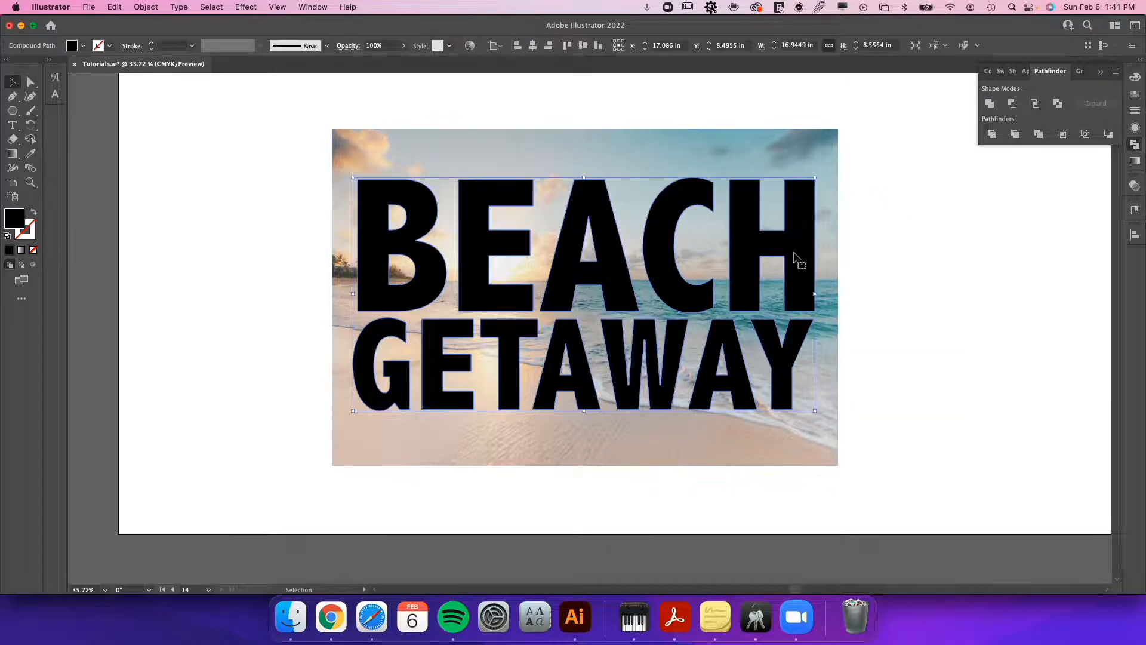
pyautogui.click(146, 7)
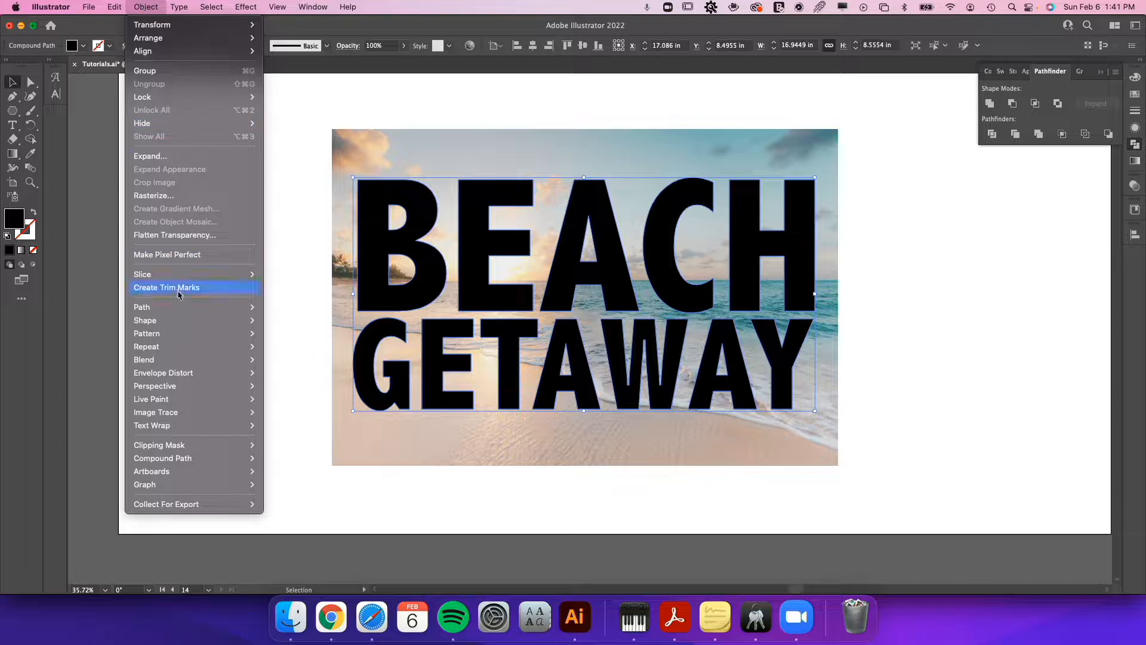
pyautogui.moveTo(177, 307)
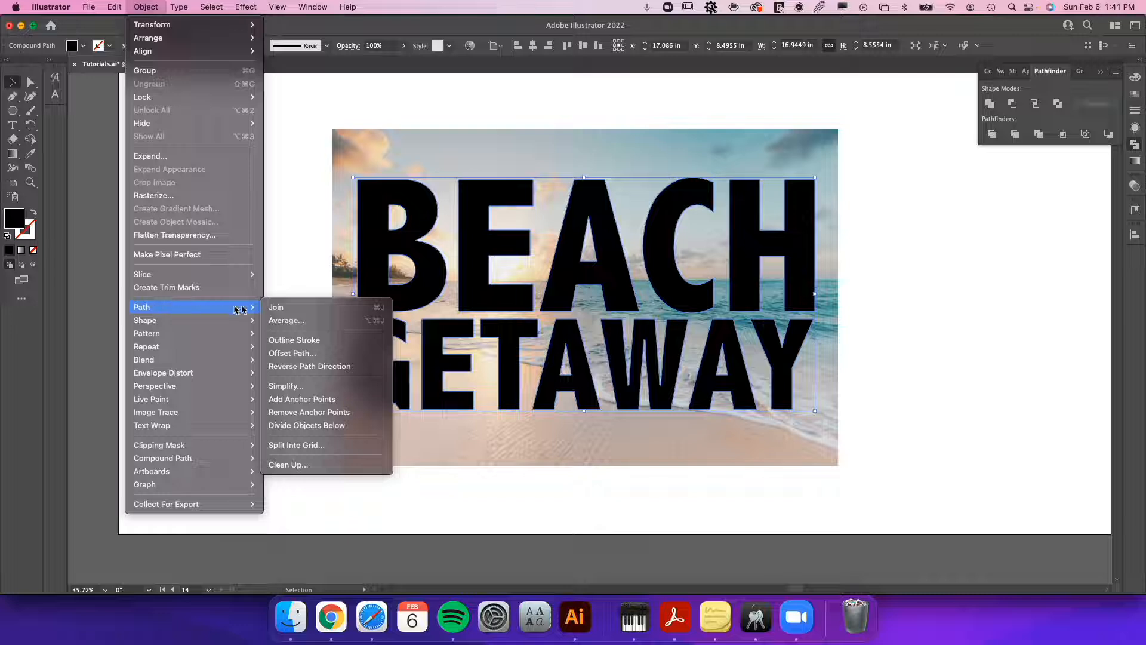
pyautogui.click(292, 355)
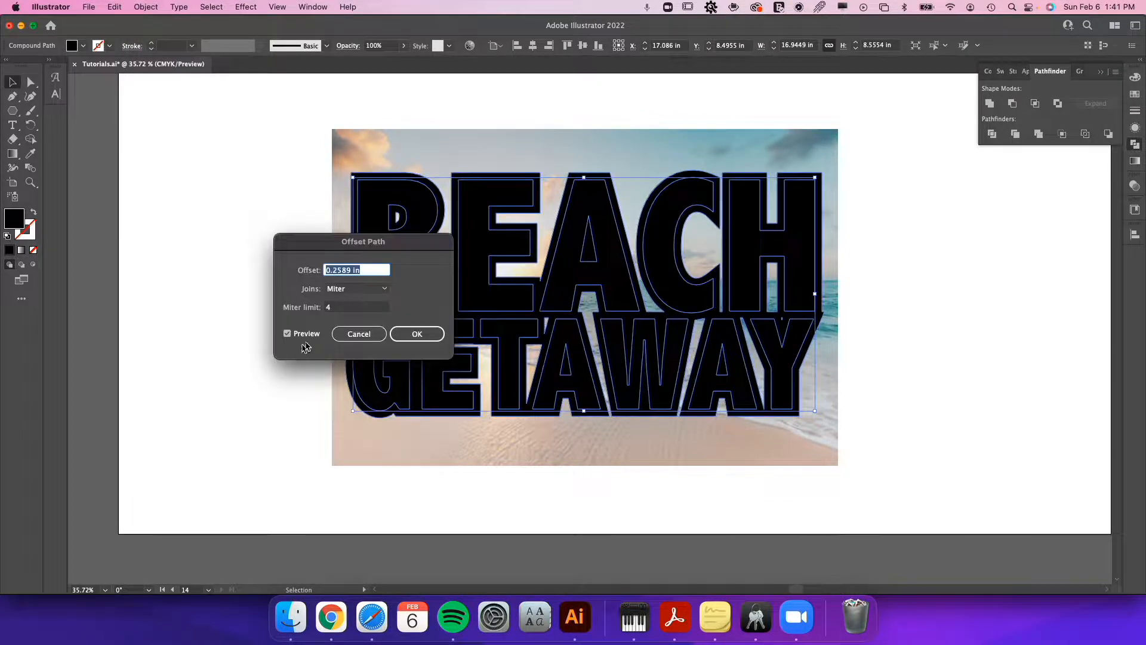
pyautogui.click(342, 270)
pyautogui.press('BackSpace')
pyautogui.click(418, 333)
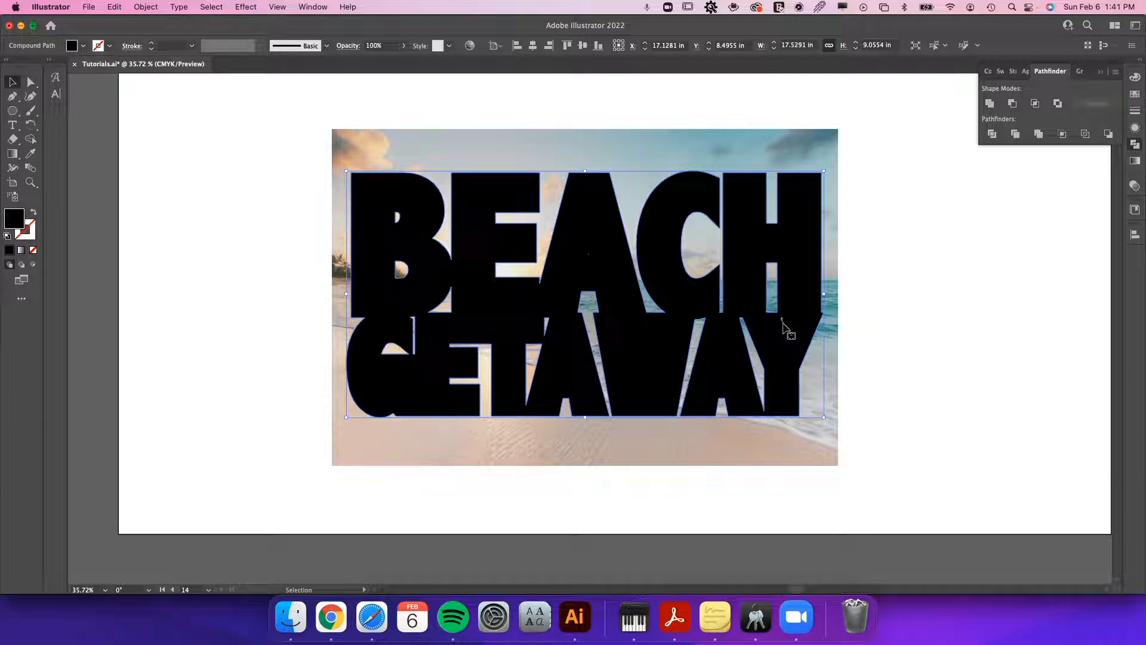
# - Delete the tiny leftover hole in the notch at the top of the Y in the offset lettering
pyautogui.press('z')
pyautogui.moveTo(786, 327); pyautogui.dragTo(926, 375)
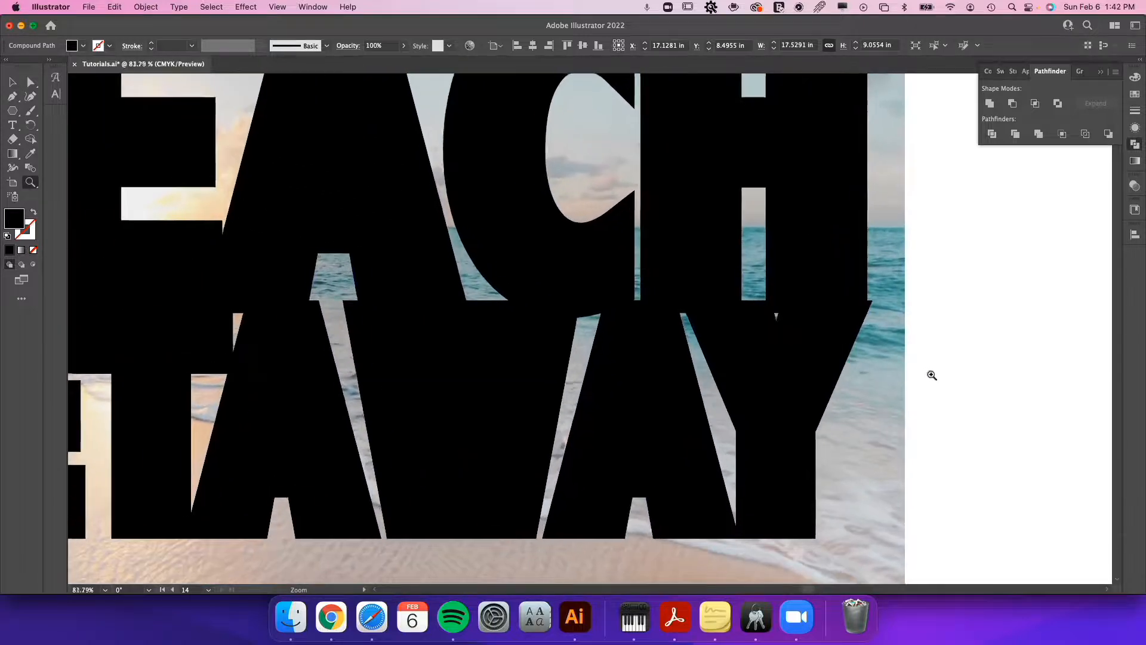
pyautogui.press('a')
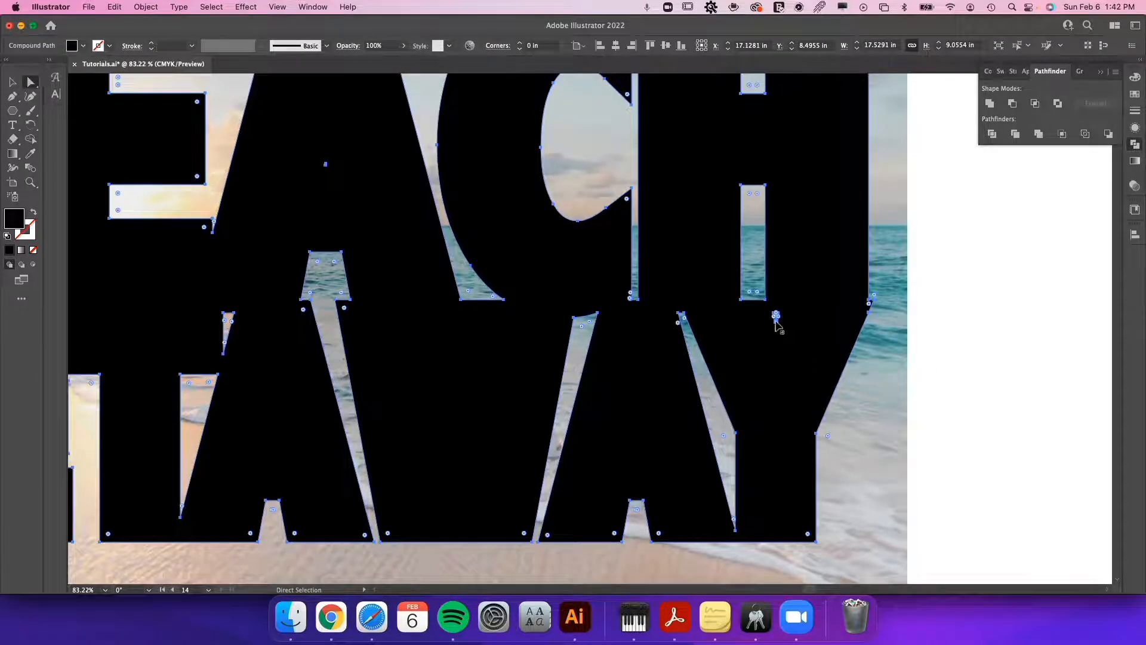
pyautogui.click(776, 316)
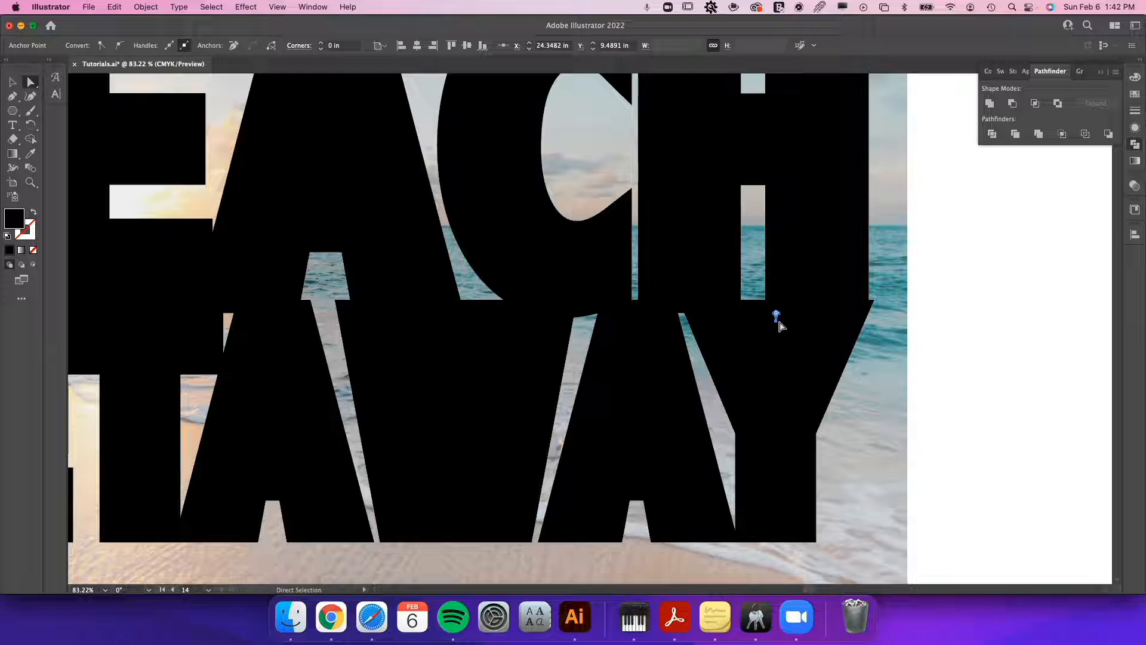
pyautogui.press('Delete')
pyautogui.press('Delete')
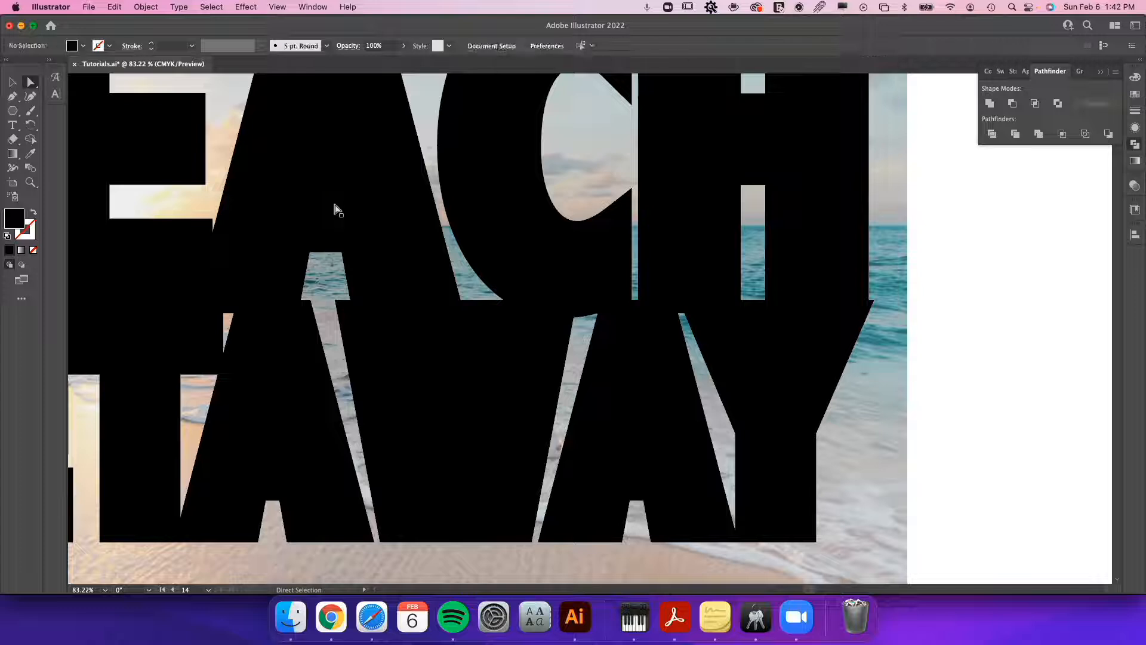
# - Delete the narrow leftover gap between the G and E of GETAWAY in the offset lettering
pyautogui.moveTo(317, 228); pyautogui.dragTo(609, 243)
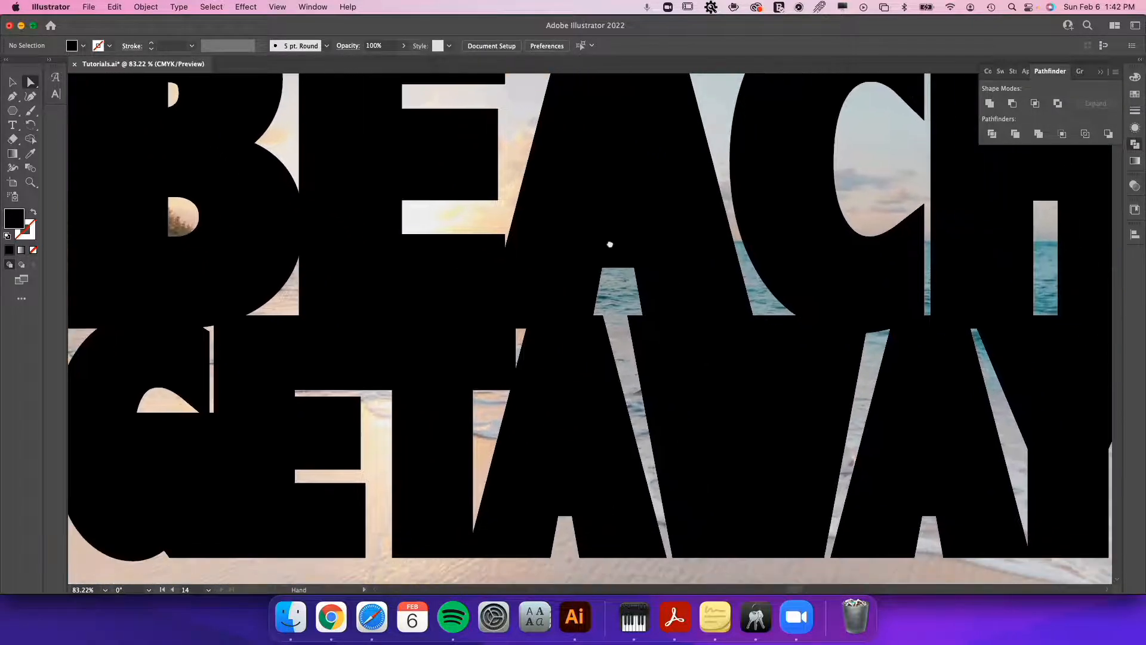
pyautogui.click(202, 328)
pyautogui.press('Delete')
pyautogui.press('Delete')
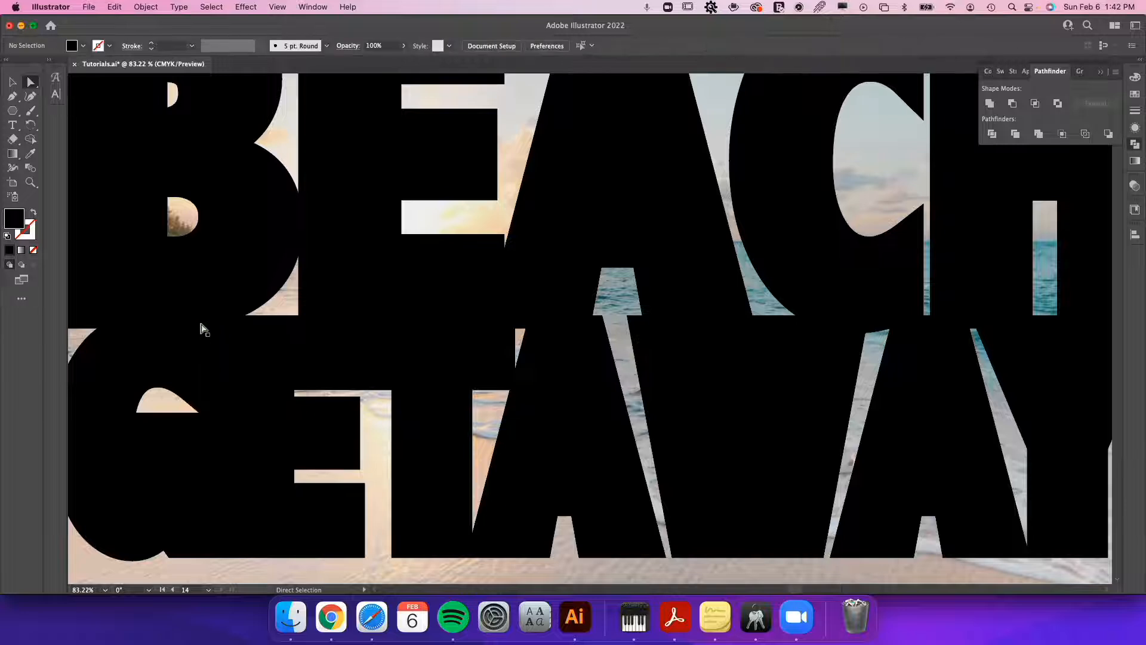
pyautogui.press('super+minus')
pyautogui.press('super+minus')
pyautogui.press('super+minus')
pyautogui.press('super+minus')
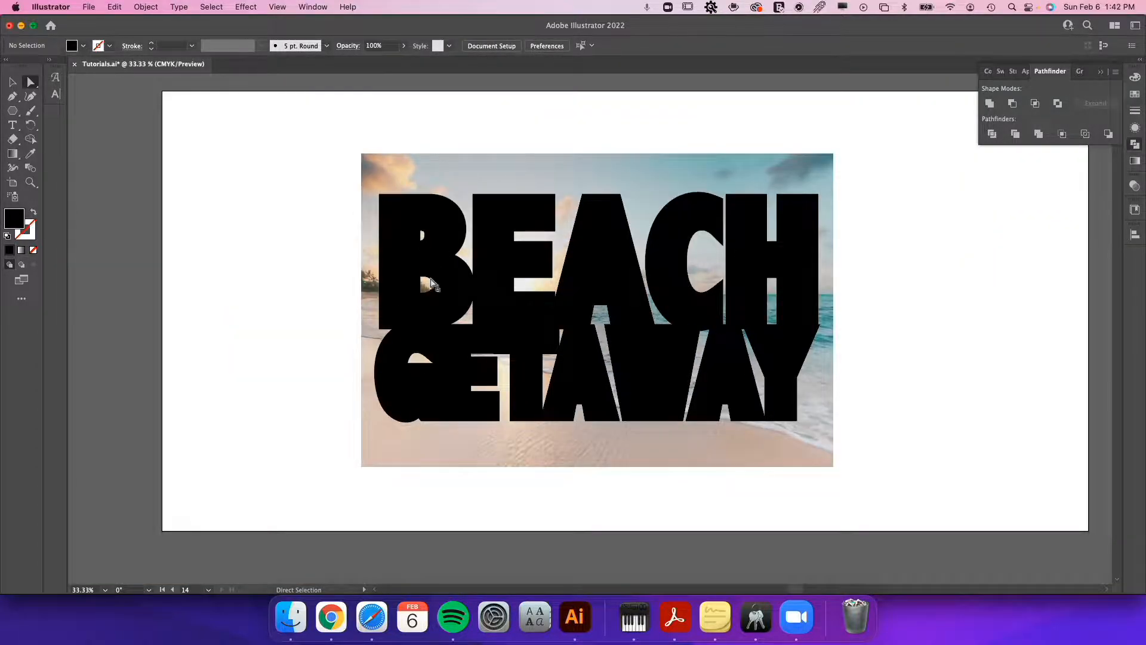
# - Make a clipping mask from the thick offset lettering and the beach photo
pyautogui.press('v')
pyautogui.click(457, 210)
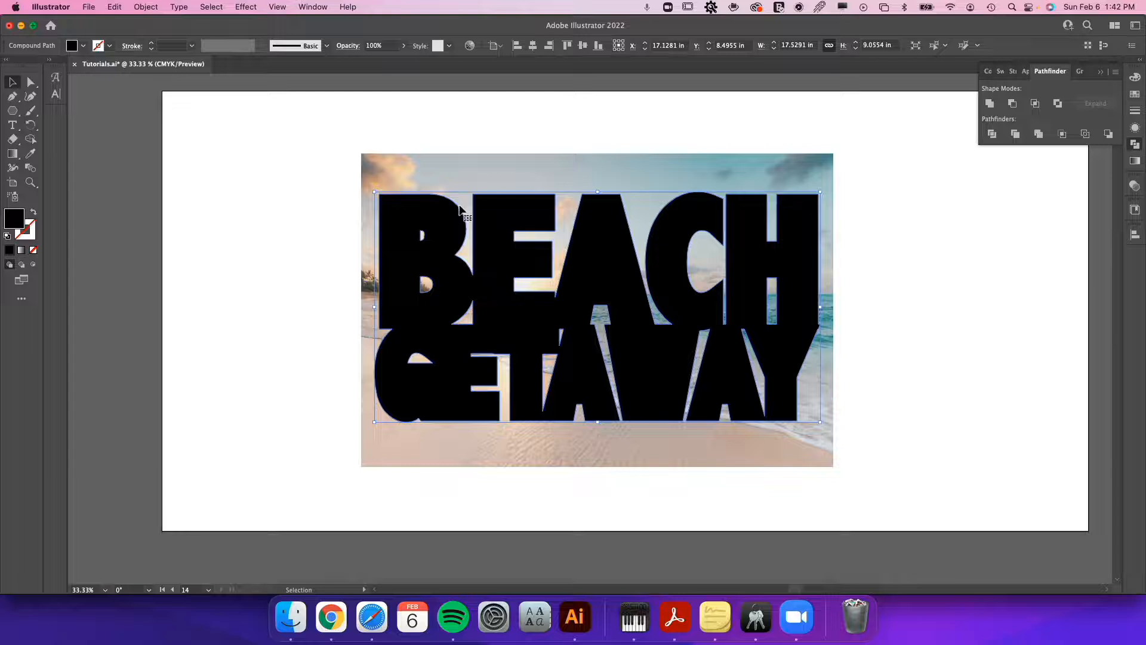
pyautogui.keyDown('shift'); pyautogui.click(522, 171); pyautogui.keyUp('shift')
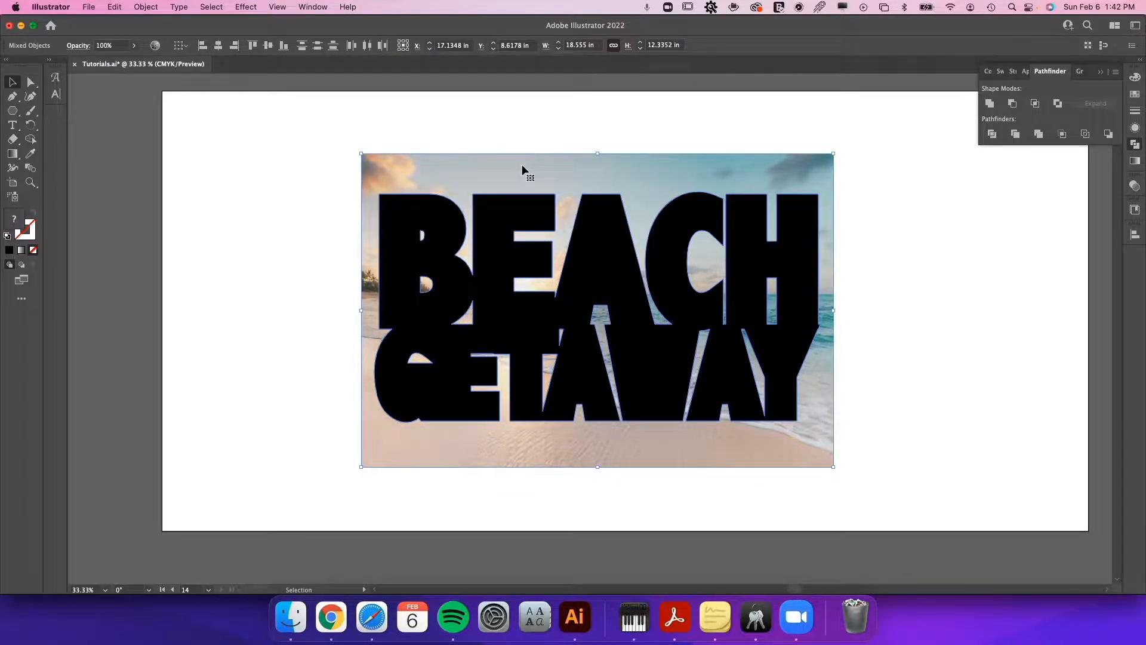
pyautogui.rightClick(589, 168)
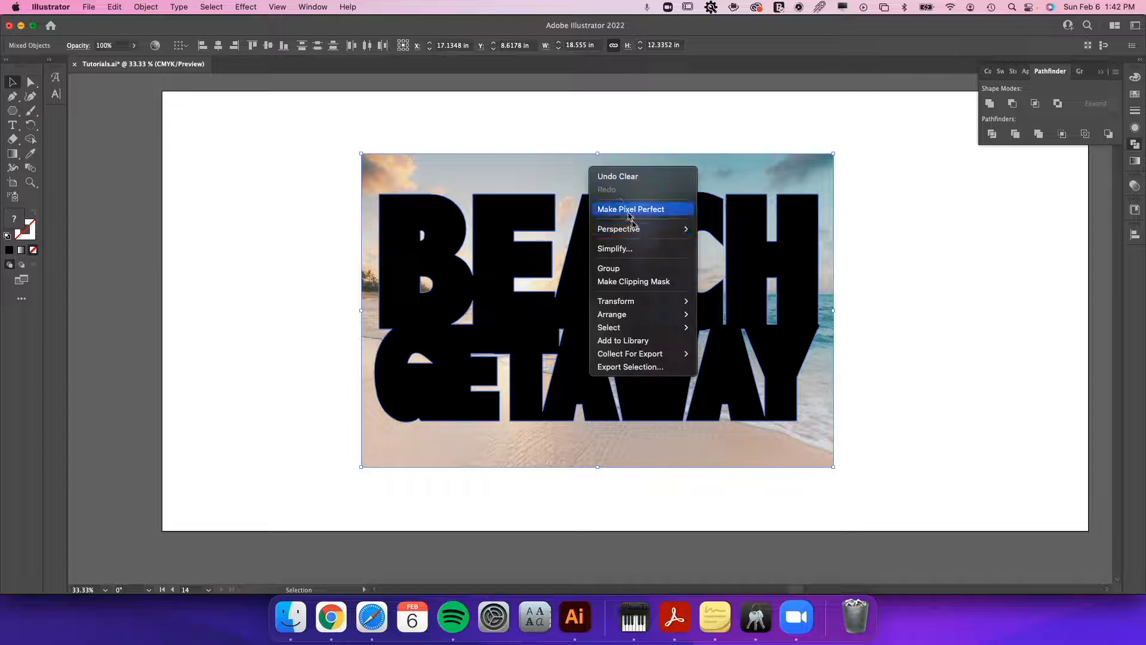
pyautogui.click(649, 284)
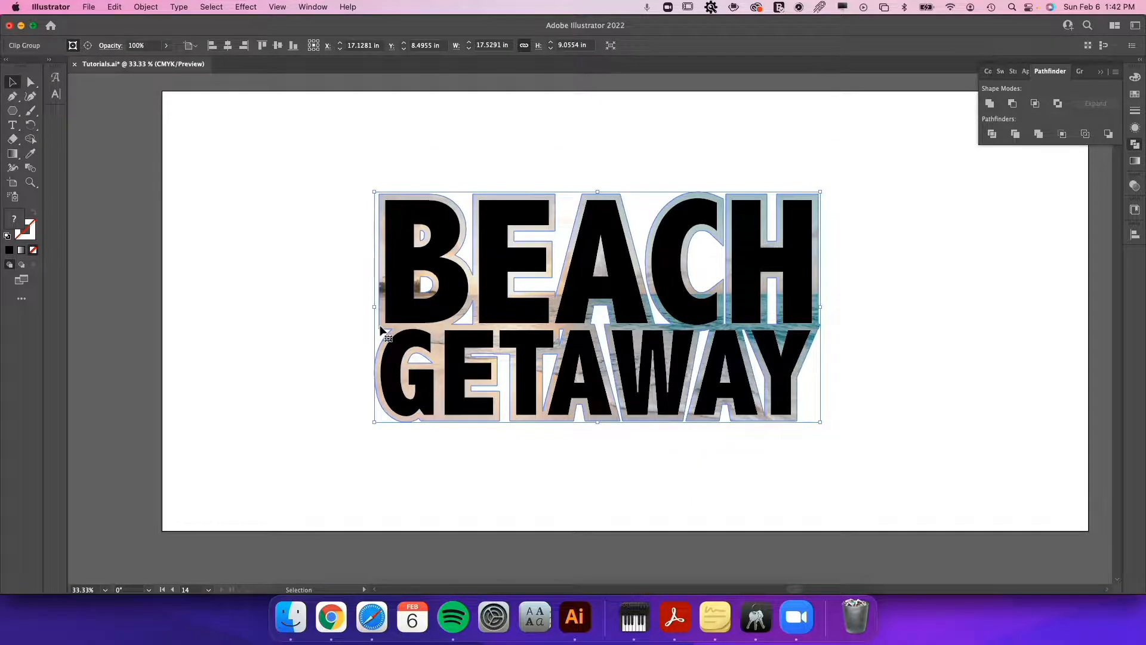
# - Move the black lettering down off the photo-filled shape to inspect what lies beneath, and undo the move
pyautogui.click(476, 134)
pyautogui.click(465, 219)
pyautogui.click(502, 187)
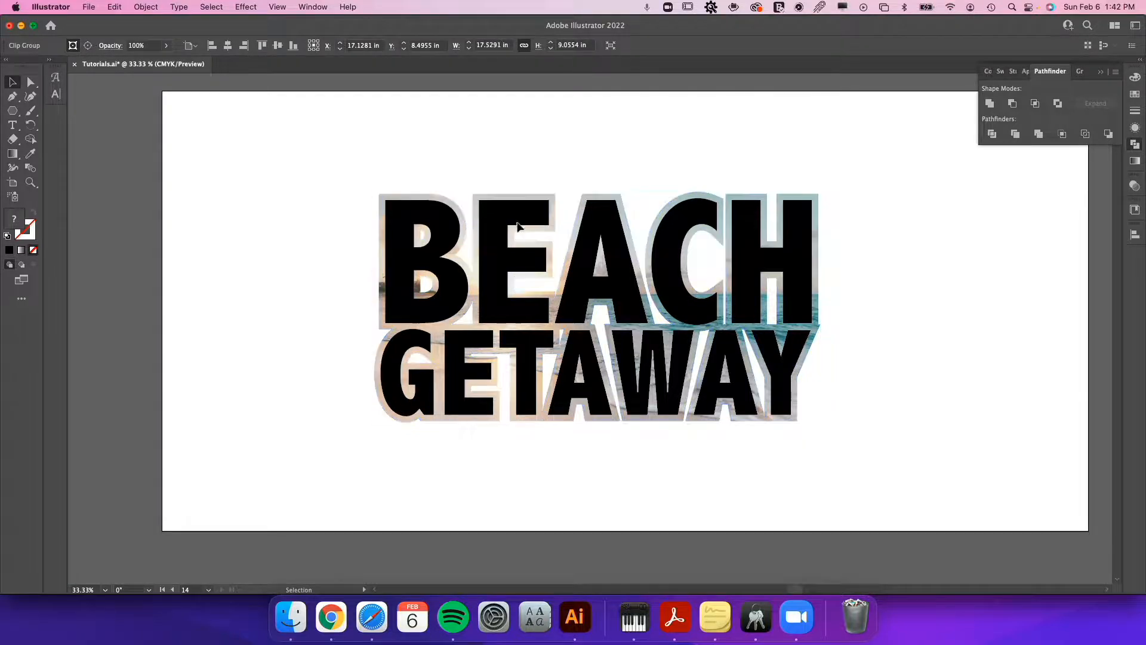
pyautogui.click(514, 225)
pyautogui.moveTo(514, 225); pyautogui.dragTo(565, 411)
pyautogui.click(509, 225)
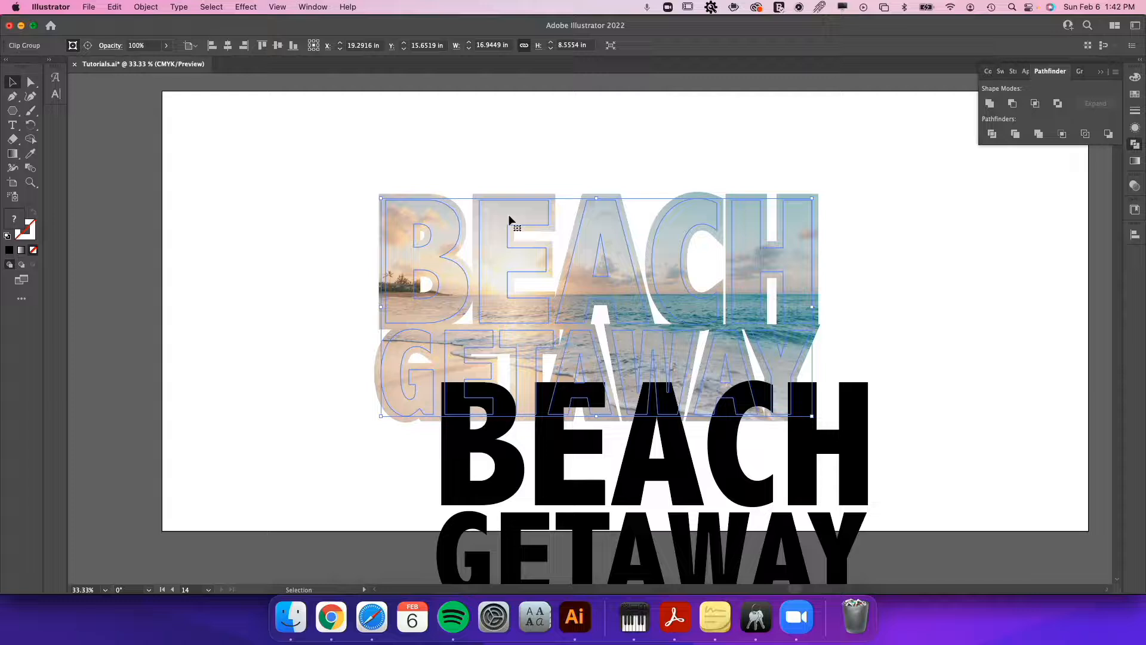
pyautogui.click(507, 476)
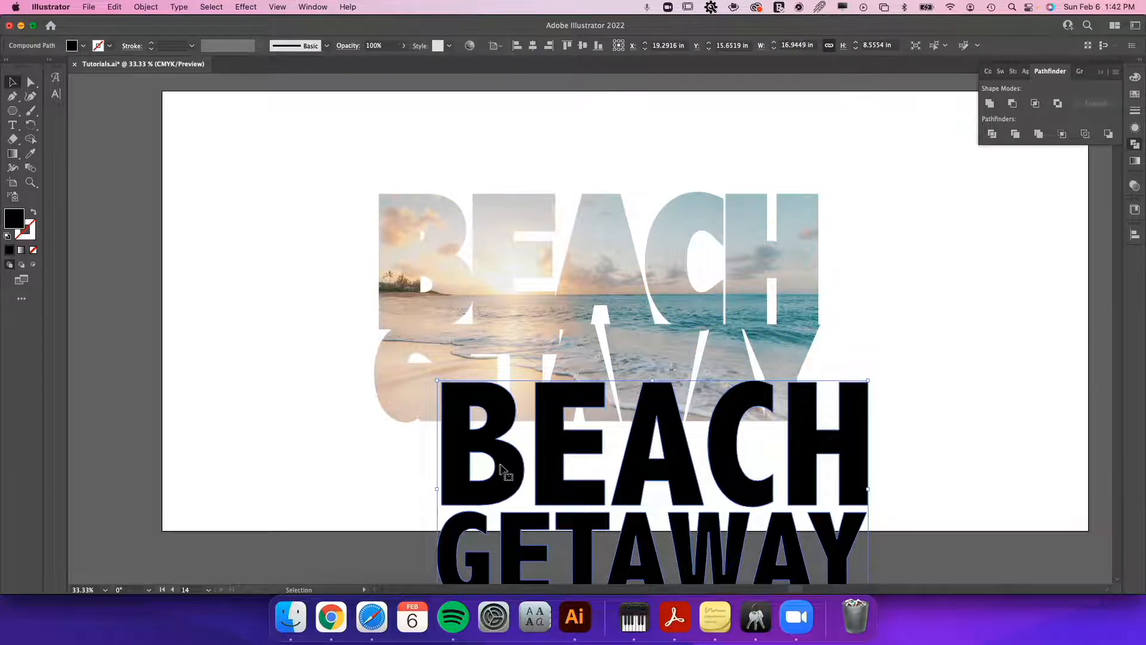
pyautogui.press('super+z')
pyautogui.press('super+z')
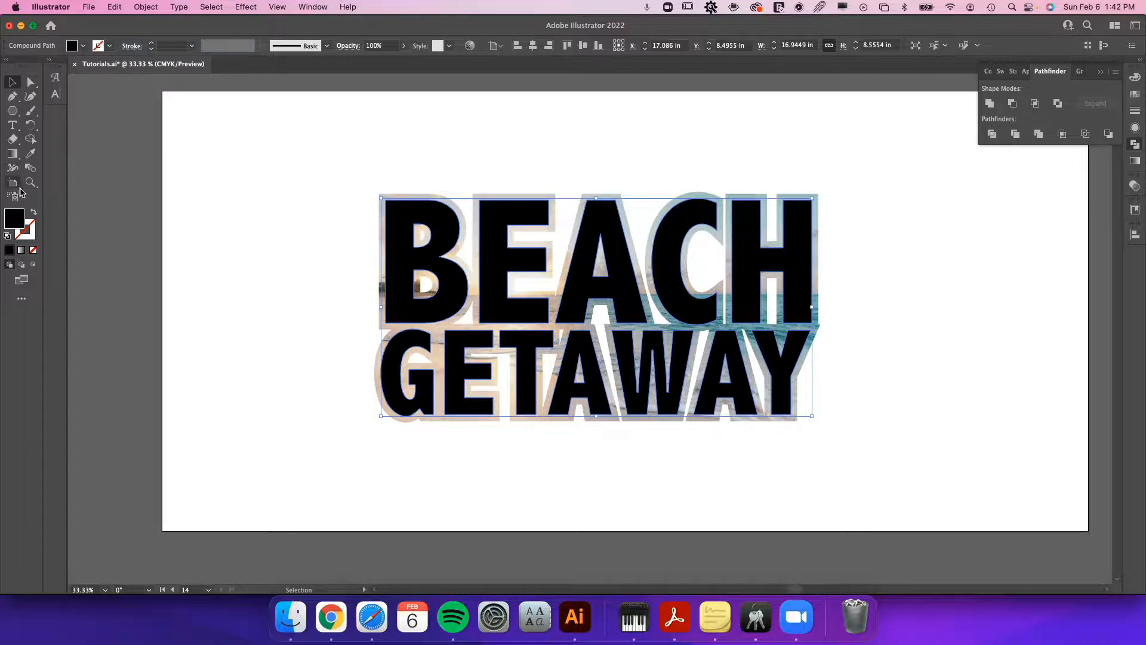
# - Clear the black lettering and the letter-shaped clip group beneath it, and paste the lettering back in place in front
pyautogui.press('super+7')
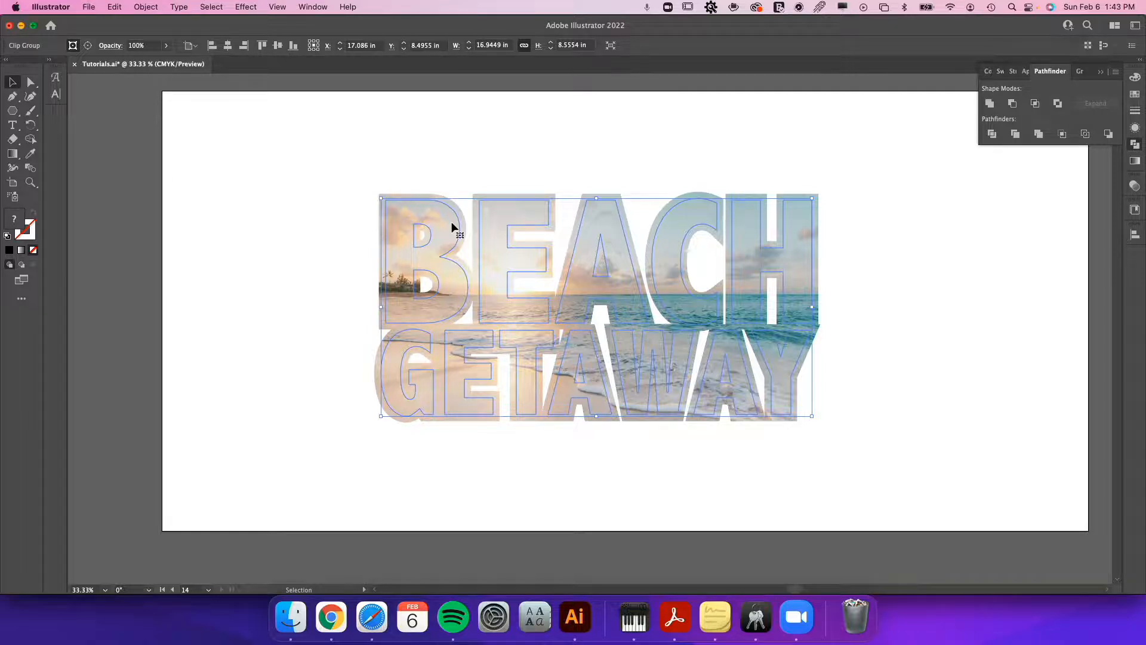
pyautogui.press('super+shift+a')
pyautogui.press('a')
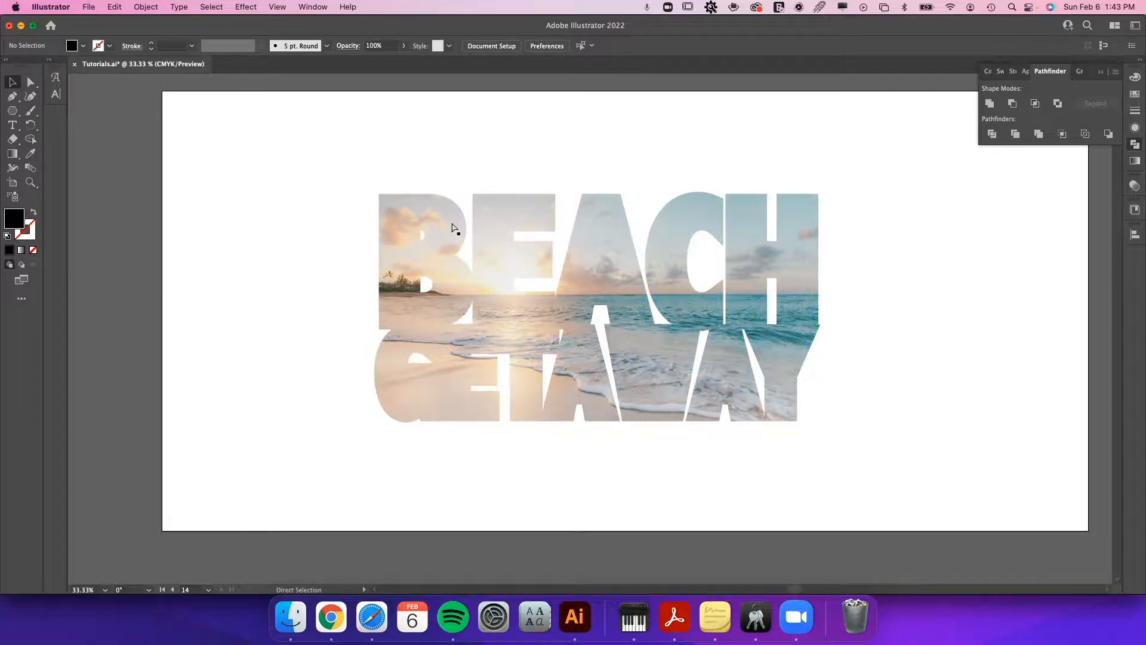
pyautogui.press('super+f')
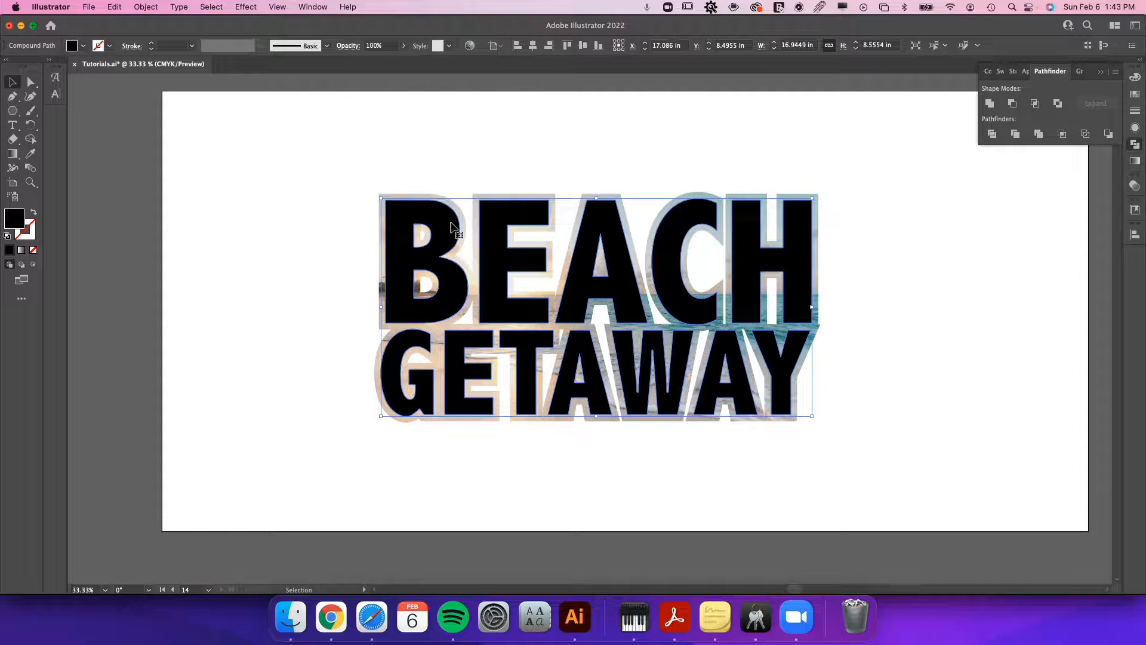
# - Give the BEACH GETAWAY lettering no fill and a pink stroke using the CutCont... swatch from My Library
pyautogui.click(34, 212)
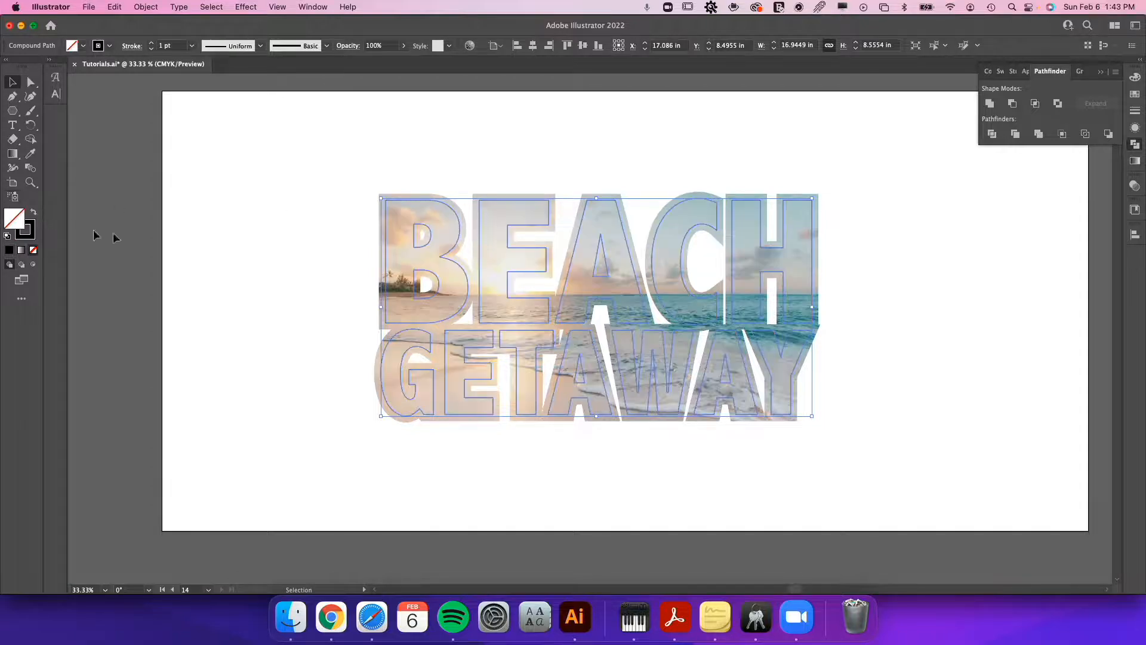
pyautogui.click(1137, 236)
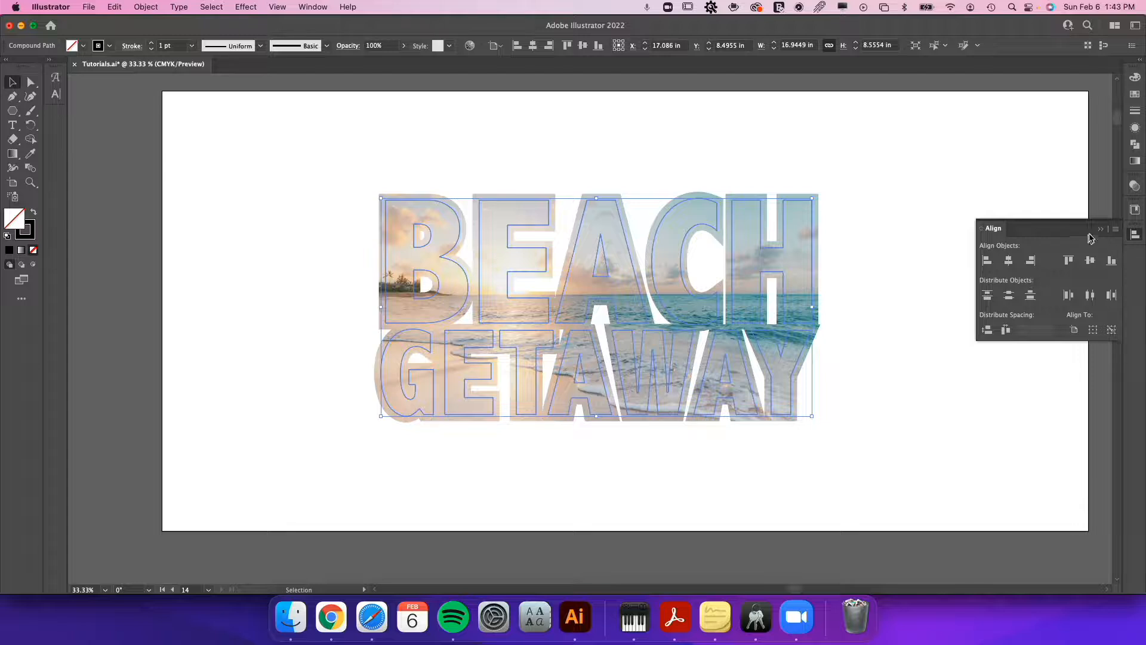
pyautogui.click(1131, 212)
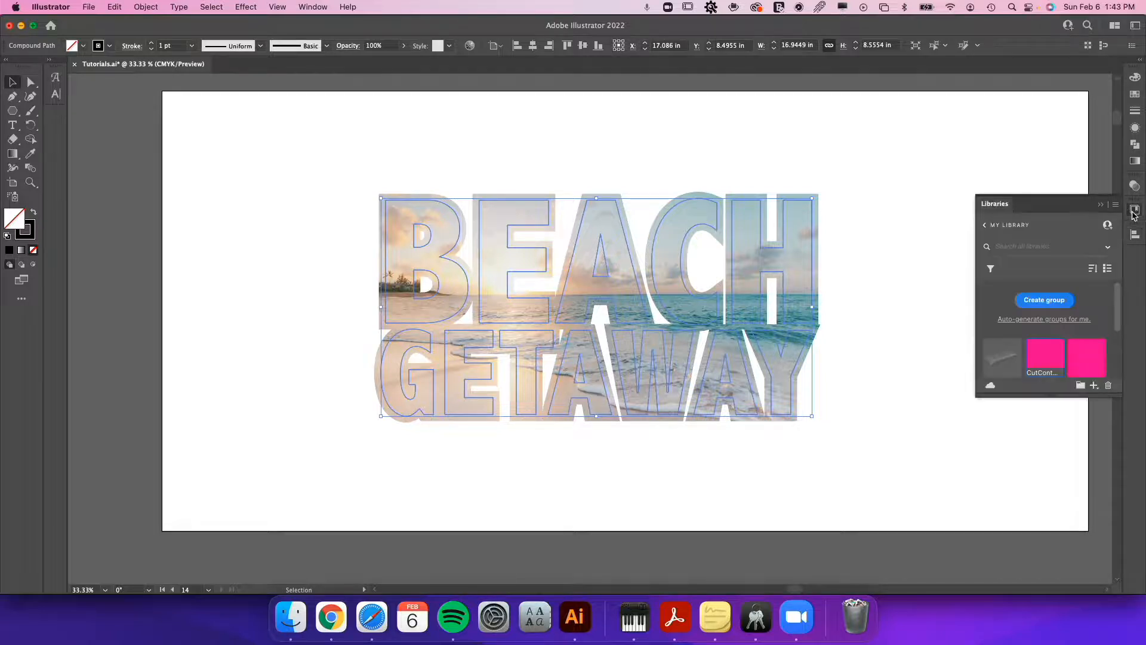
pyautogui.click(1040, 361)
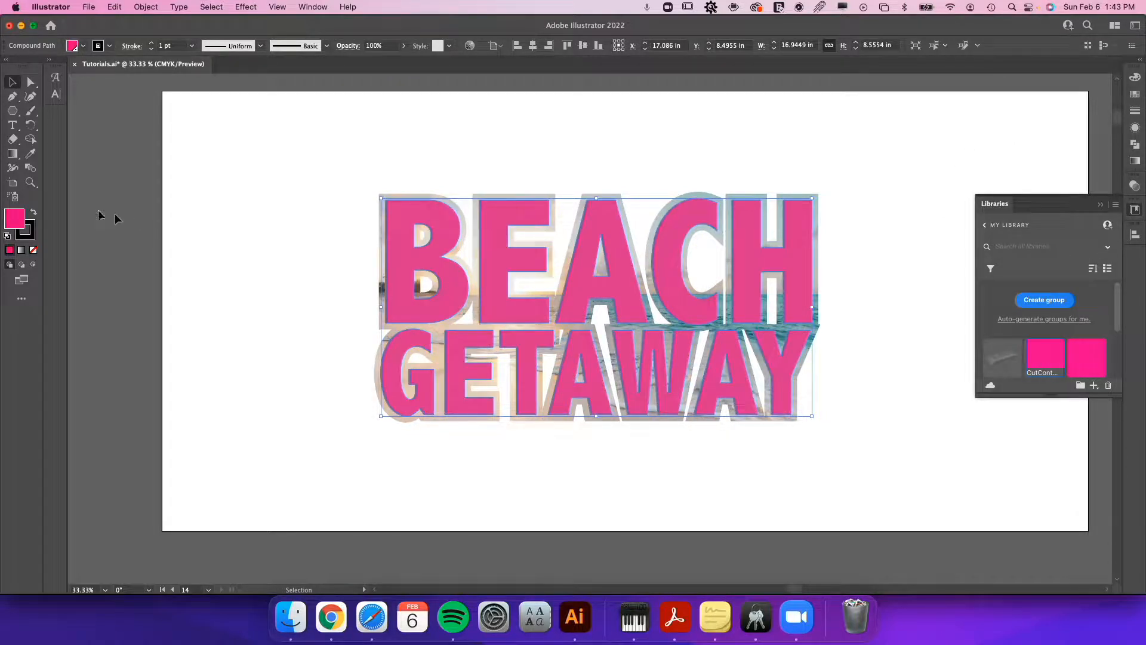
pyautogui.click(33, 213)
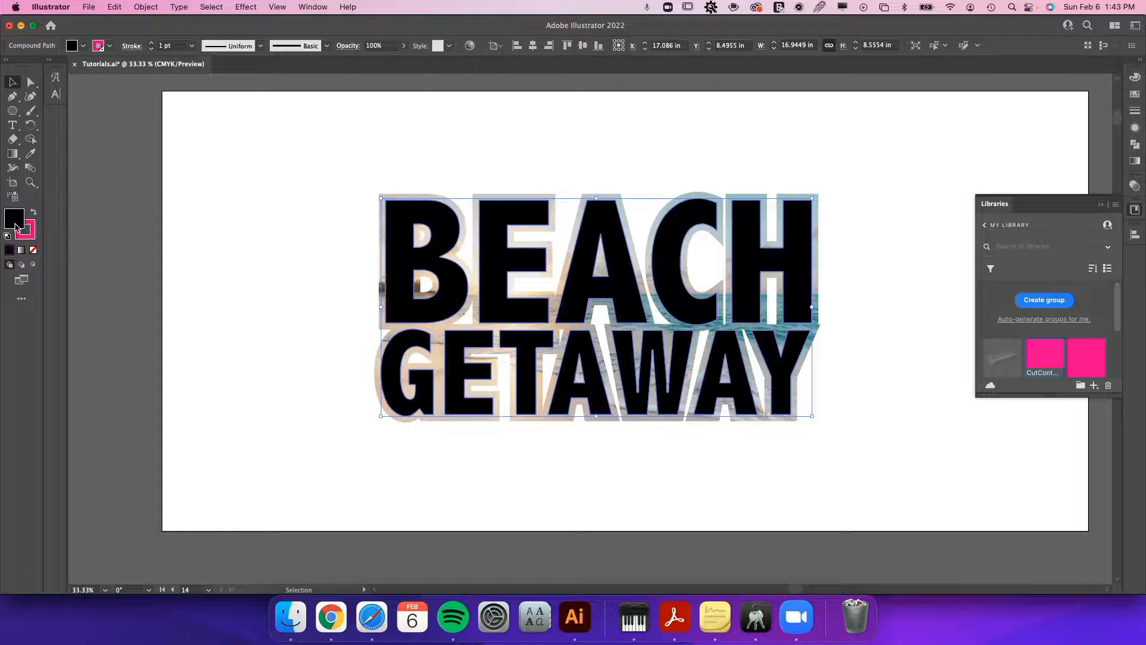
pyautogui.click(34, 251)
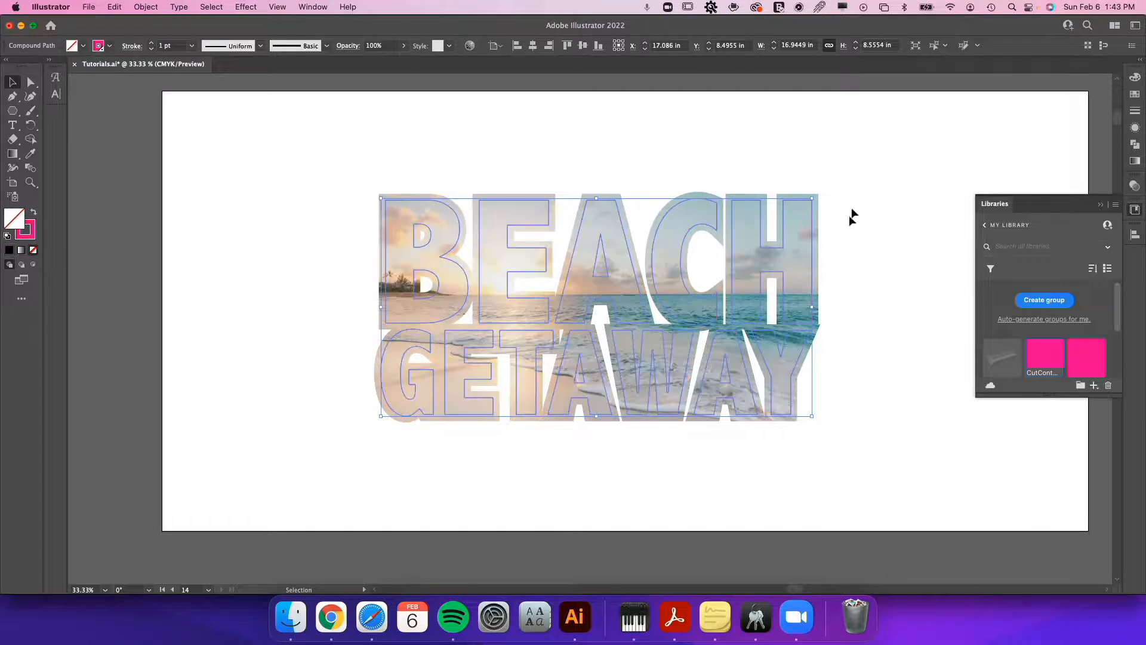
# - Set the lettering's stroke weight to 0.25 pt and inspect the outline up close
pyautogui.click(1135, 112)
pyautogui.click(1072, 90)
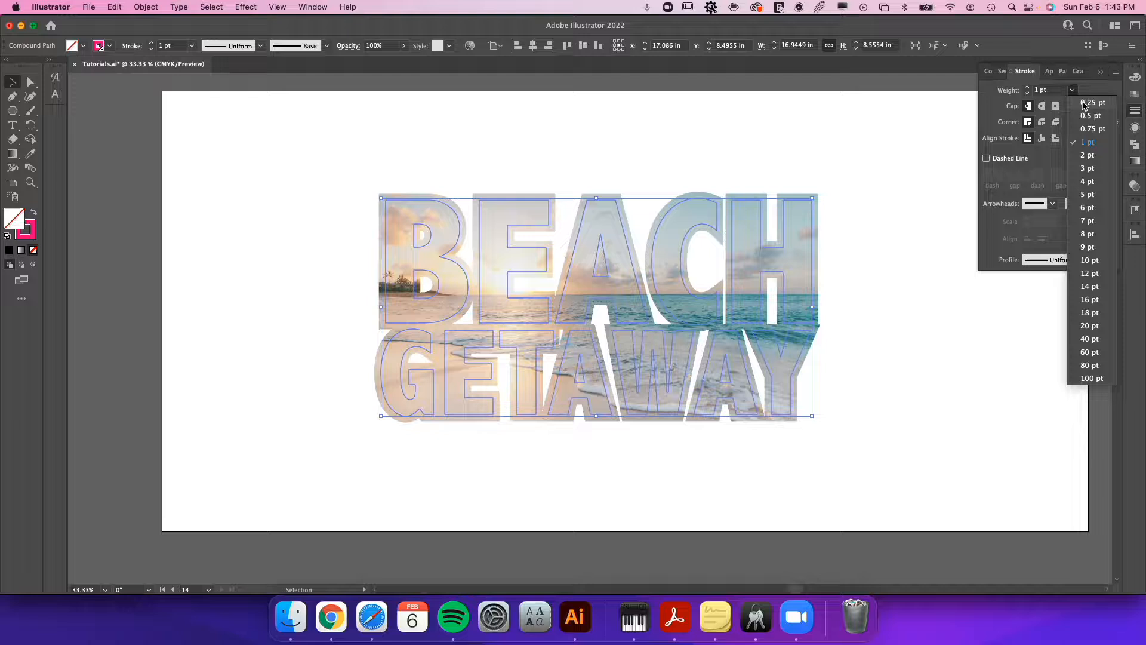
pyautogui.click(1085, 105)
pyautogui.click(891, 191)
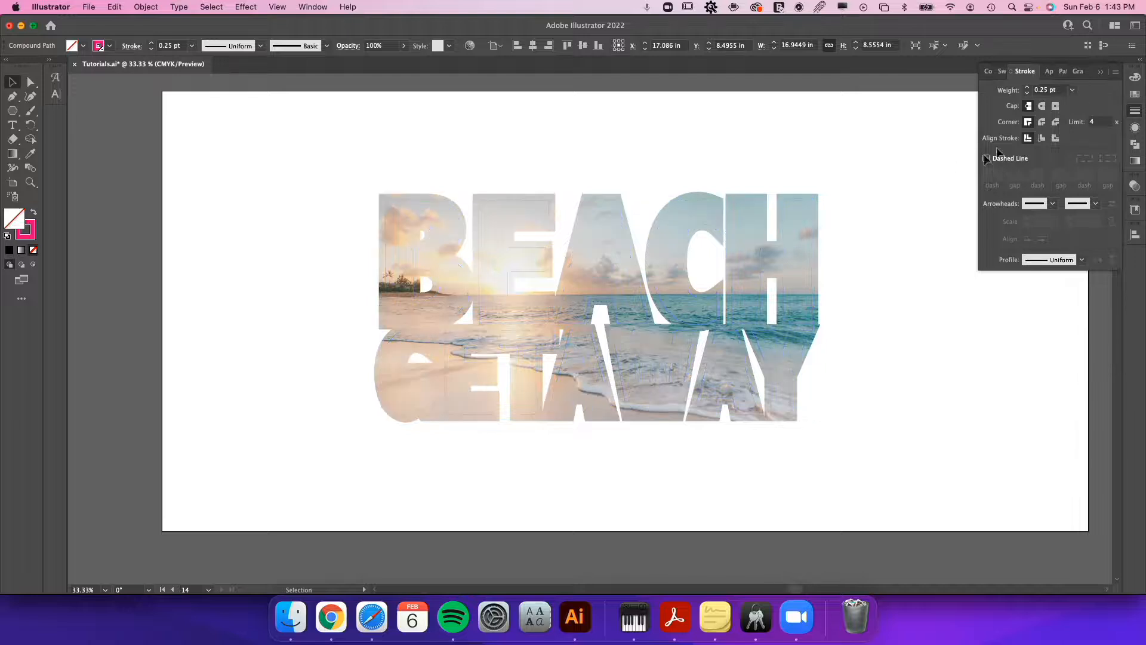
pyautogui.click(1100, 74)
pyautogui.press('z')
pyautogui.moveTo(447, 240); pyautogui.dragTo(467, 284)
pyautogui.press('v')
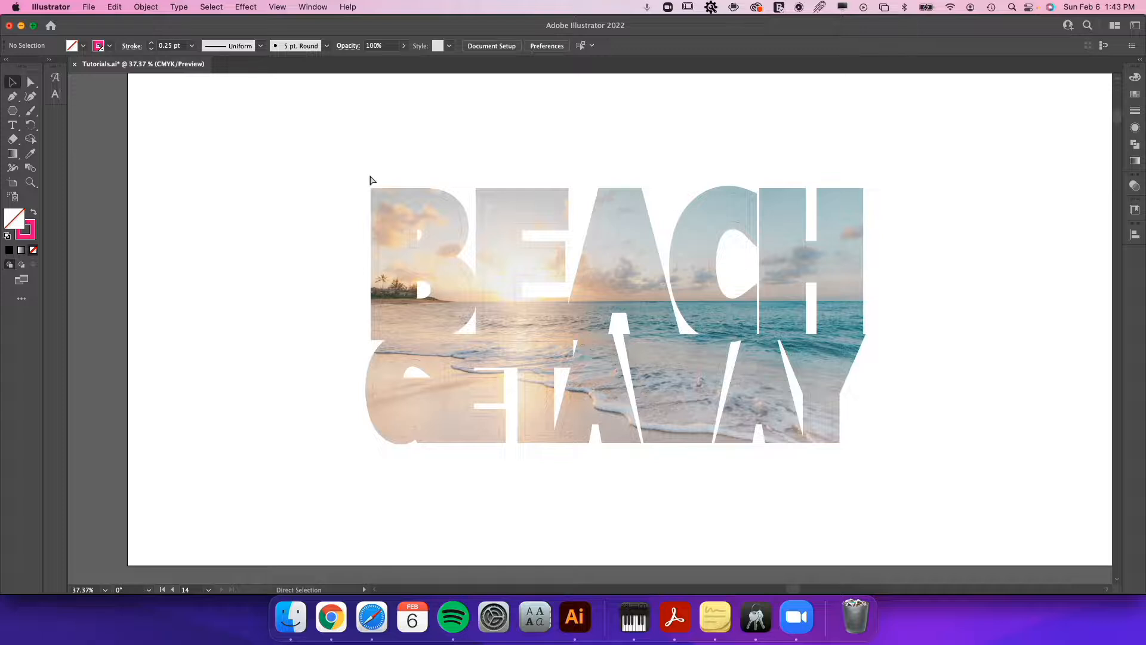
# - Delete the outlined lettering from on top of the photo-filled offset shape
pyautogui.press('super+a')
pyautogui.press('super+7')
pyautogui.rightClick(441, 239)
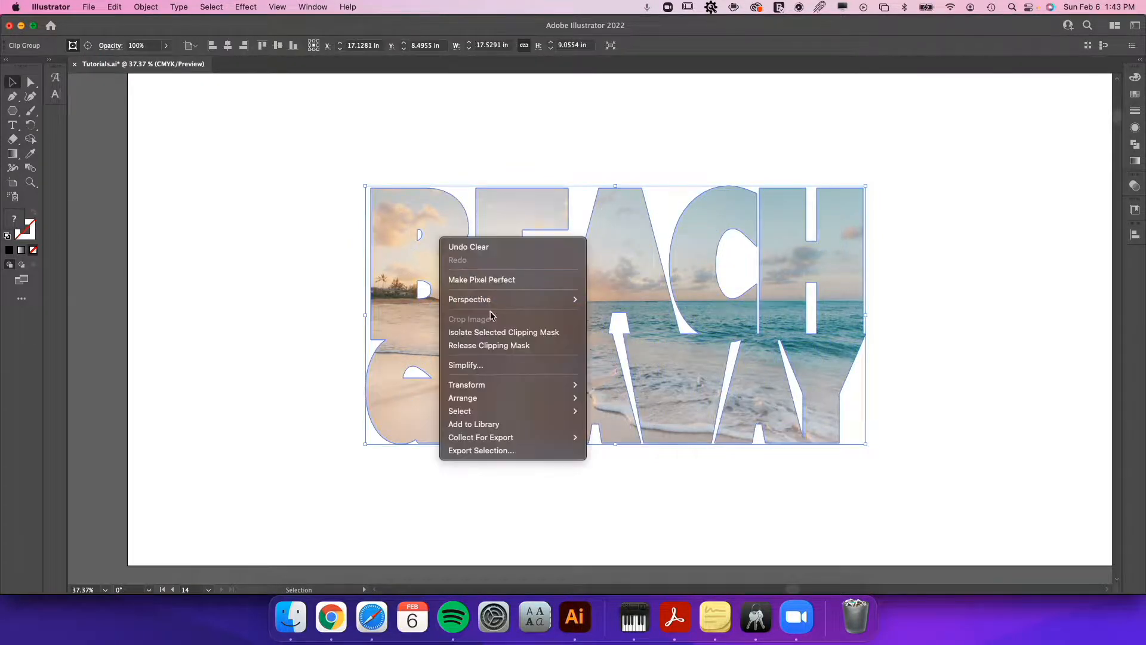
pyautogui.click(482, 147)
pyautogui.click(483, 146)
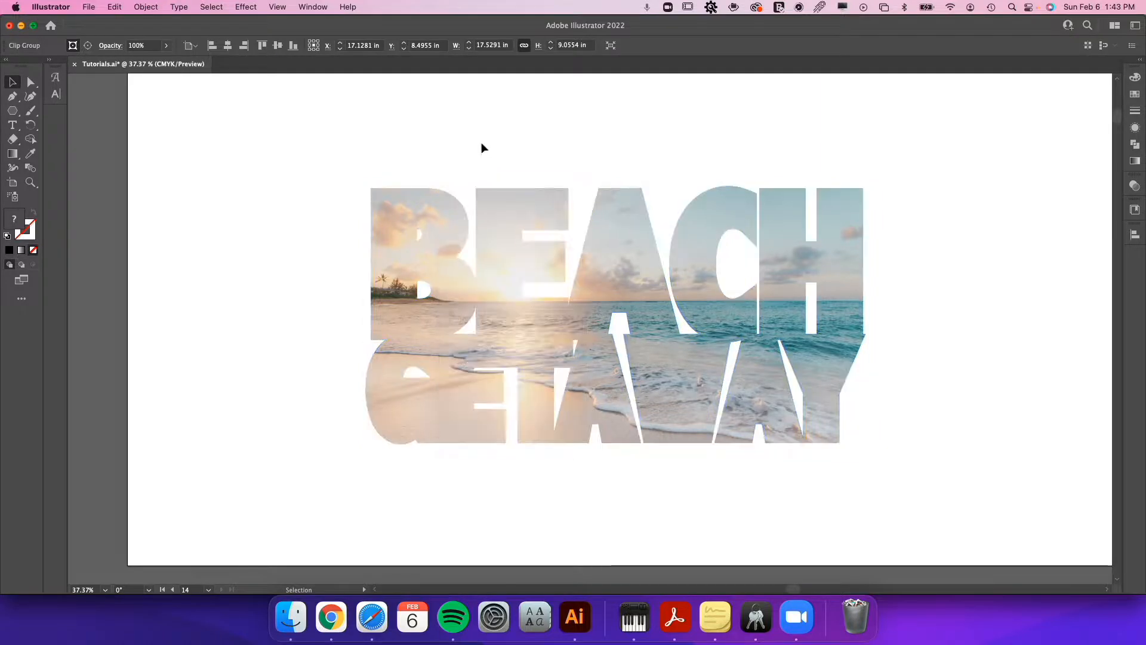
# - Paste the copied lettering in front of the photo-filled offset shape and remove it again
pyautogui.press('super+f')
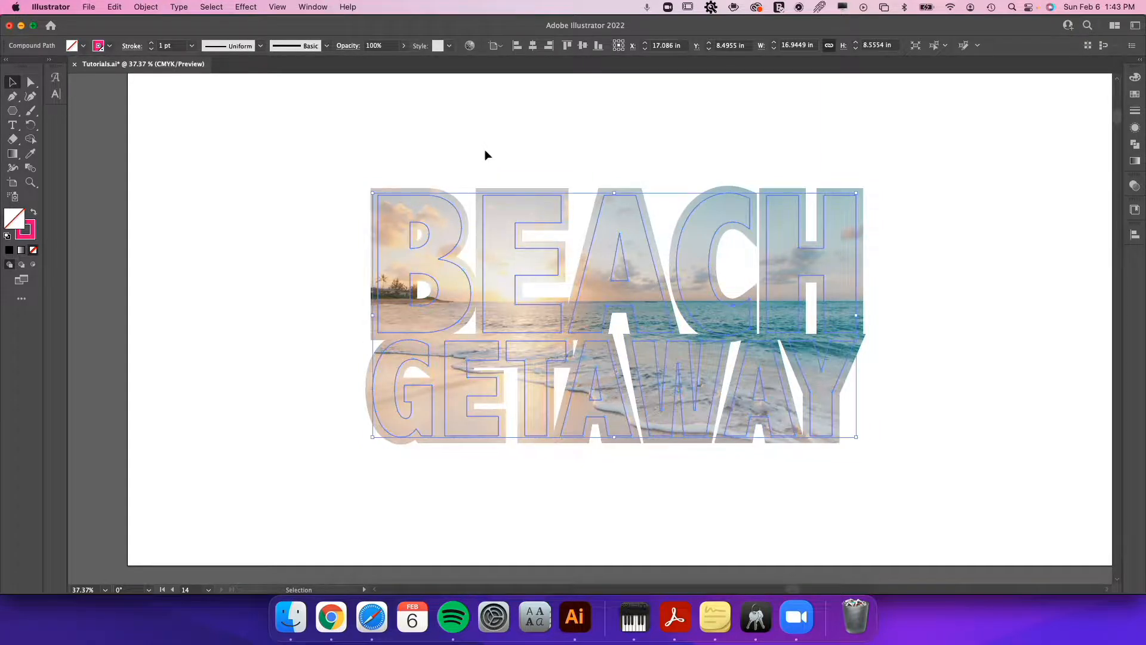
pyautogui.press('super+z')
pyautogui.click(493, 150)
pyautogui.click(445, 220)
pyautogui.press('Delete')
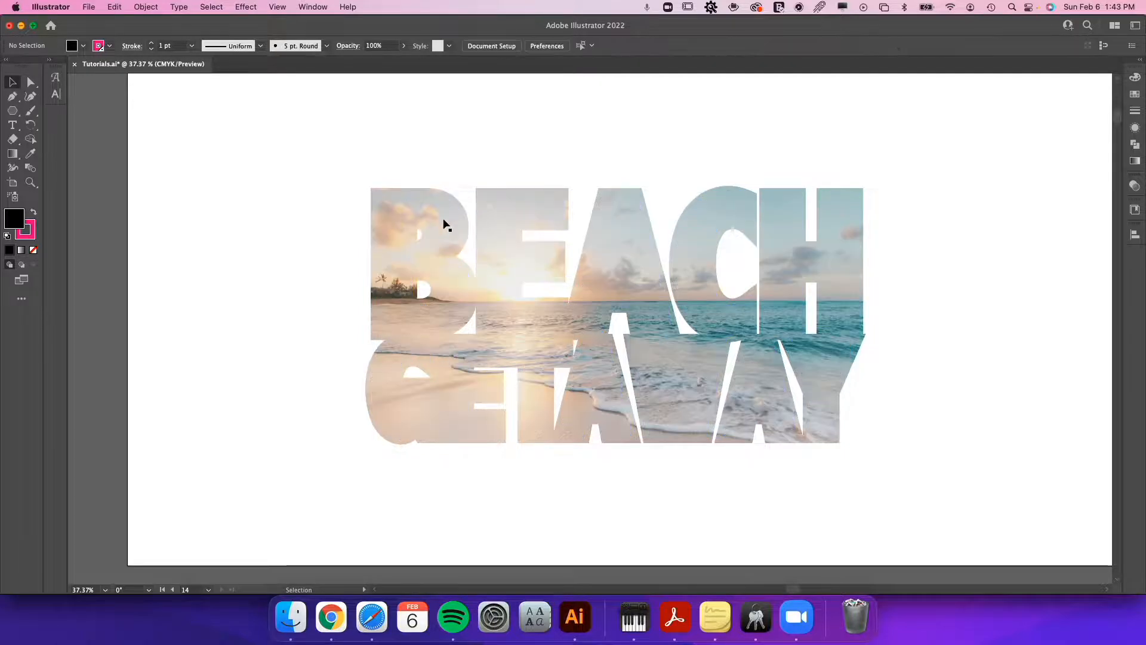
# - Release the offset shape's clipping mask and delete the offset shape, keeping the full beach photo
pyautogui.click(444, 225)
pyautogui.rightClick(444, 224)
pyautogui.click(537, 328)
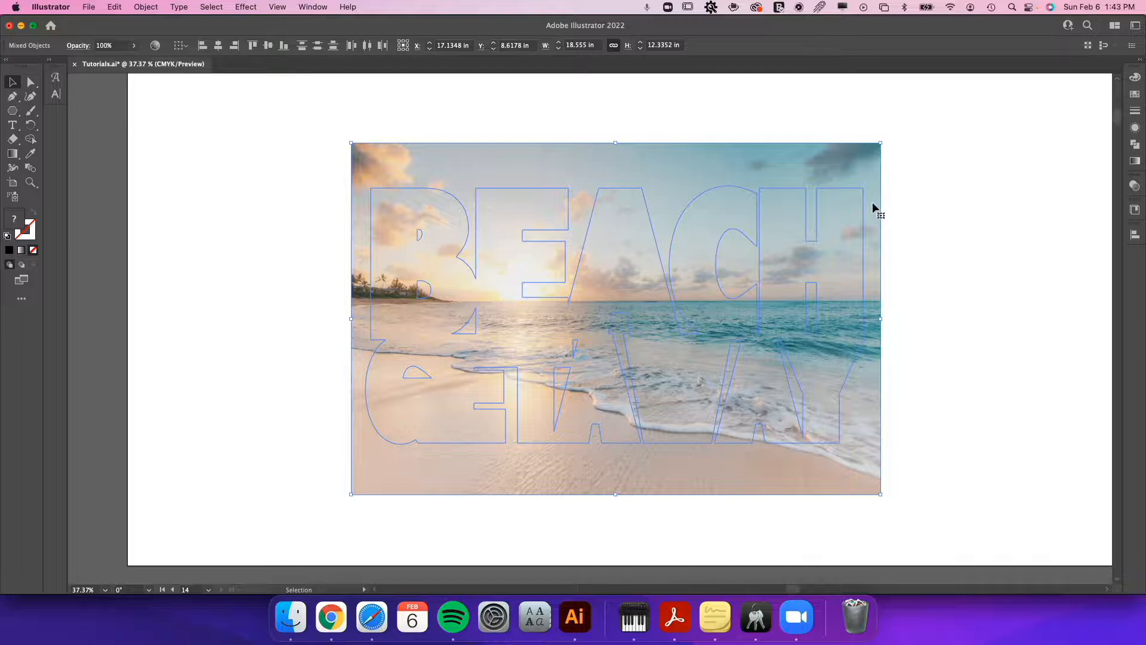
pyautogui.keyDown('shift'); pyautogui.click(875, 208); pyautogui.keyUp('shift')
pyautogui.press('Delete')
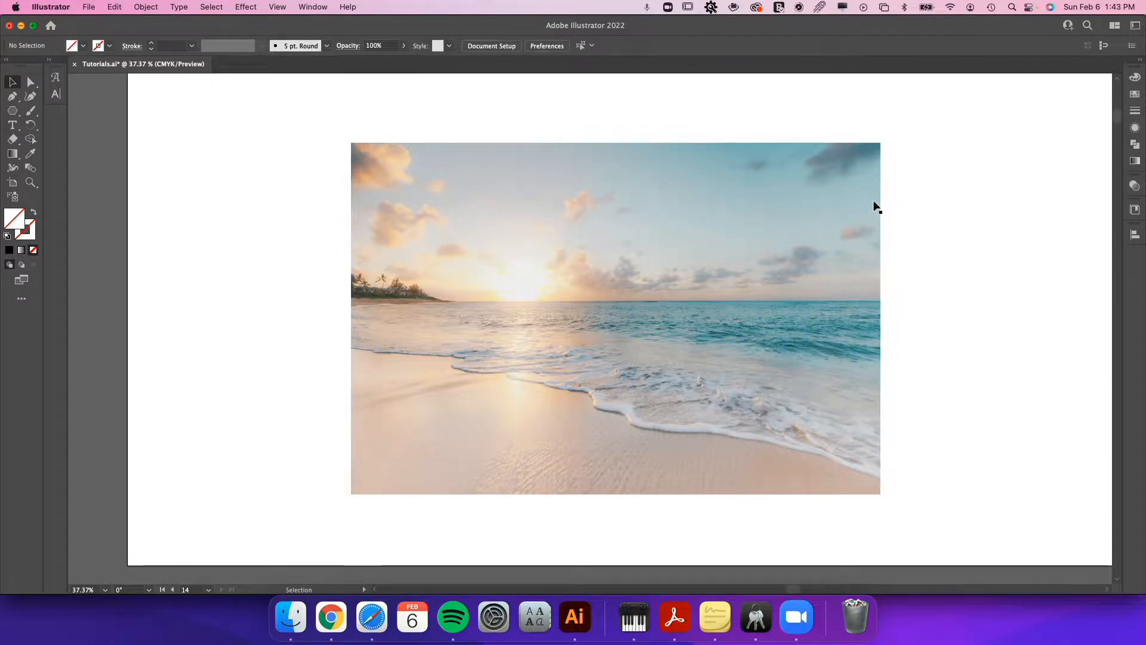
# - Paste the black BEACH GETAWAY lettering in place over the photo and remove its pink stroke
pyautogui.press('super+f')
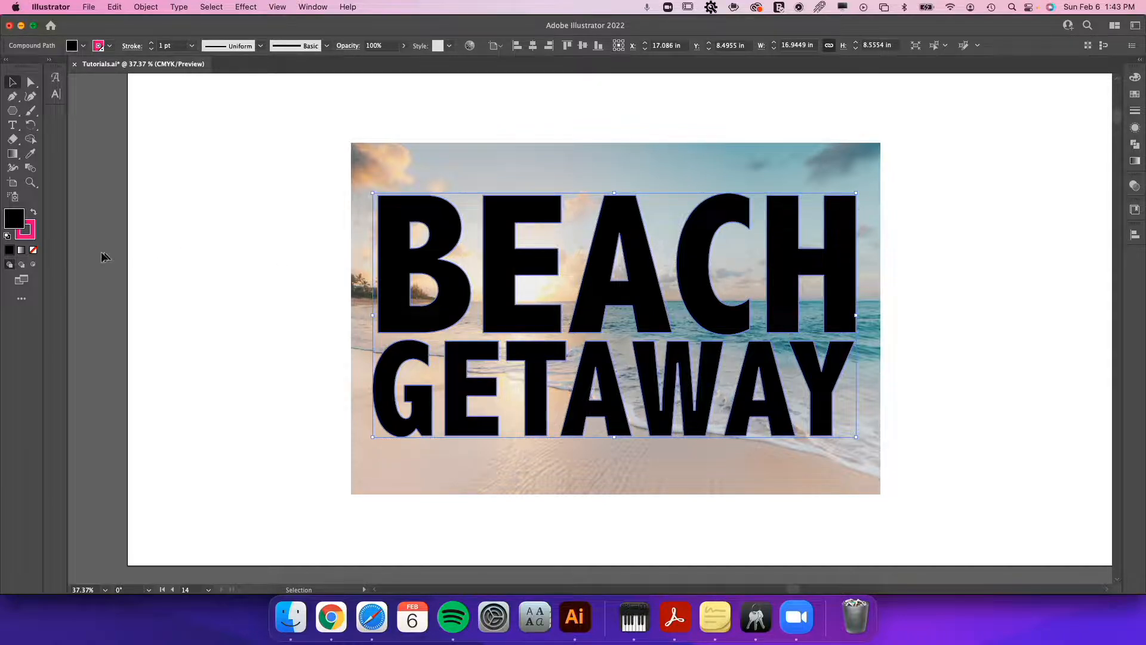
pyautogui.click(28, 237)
pyautogui.click(33, 249)
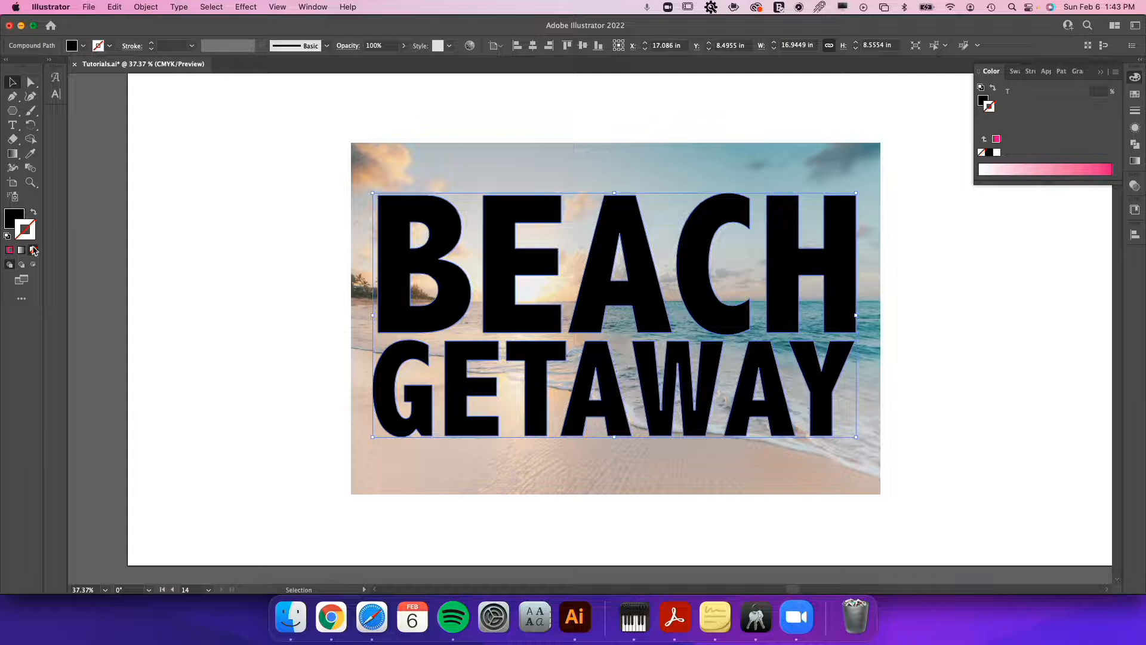
pyautogui.click(13, 215)
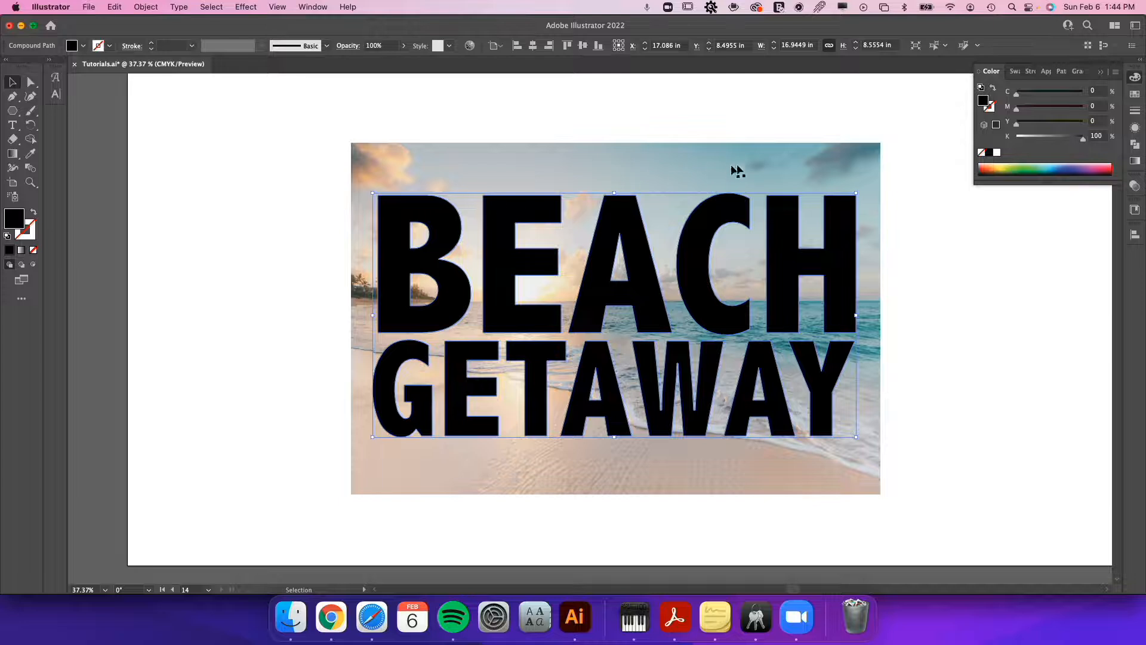
# - Move the beach photo aside from behind the lettering and undo the move
pyautogui.moveTo(867, 163); pyautogui.dragTo(753, 176)
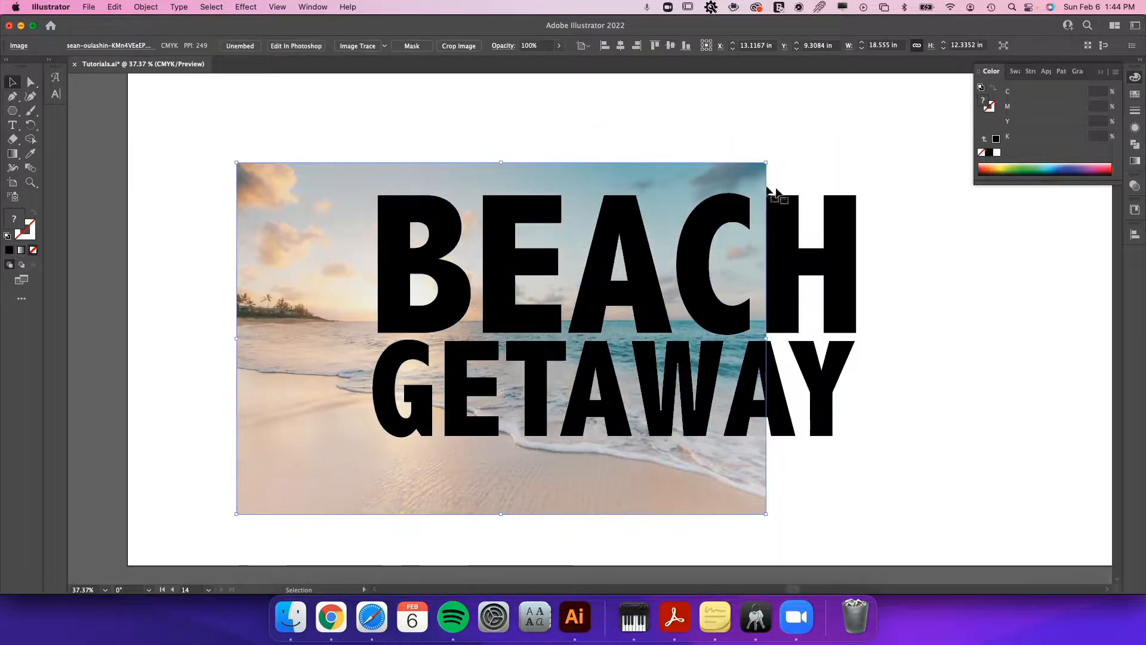
pyautogui.press('super+z')
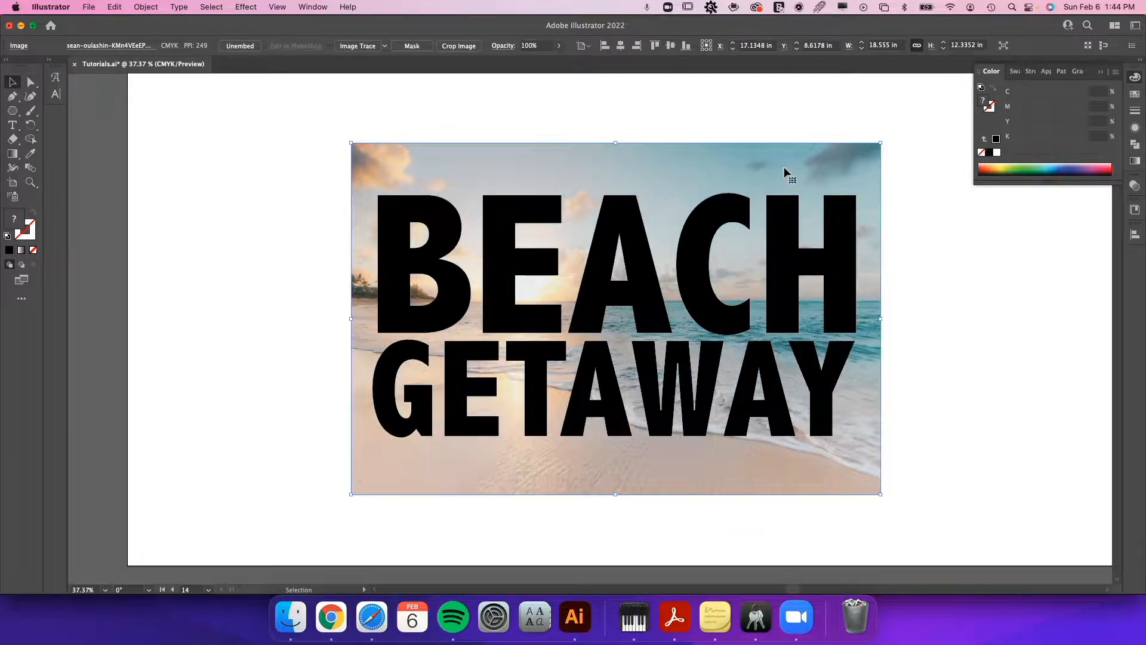
# - Create an outward offset path of 0.25 in with miter joins around the black BEACH GETAWAY lettering
pyautogui.click(798, 258)
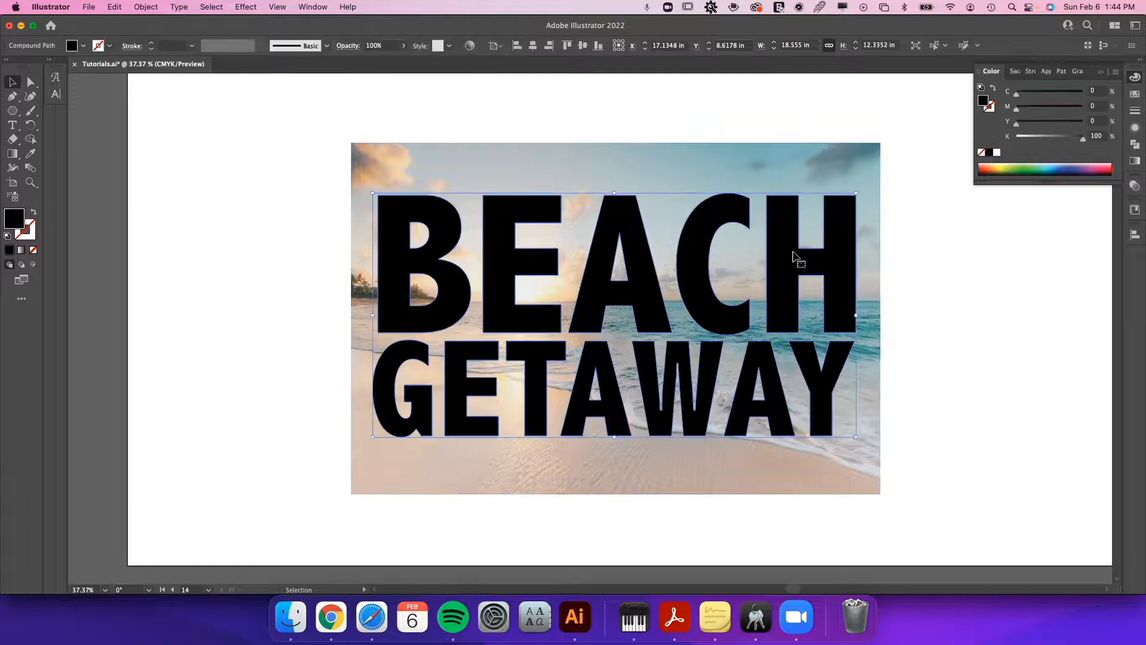
pyautogui.click(150, 7)
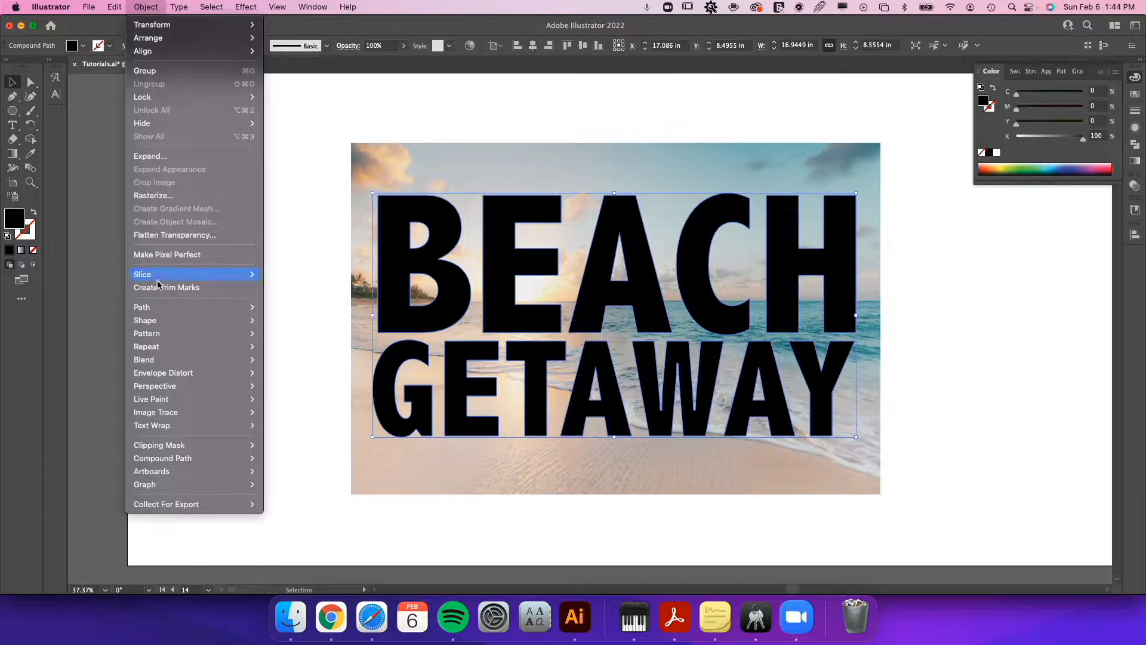
pyautogui.moveTo(173, 307)
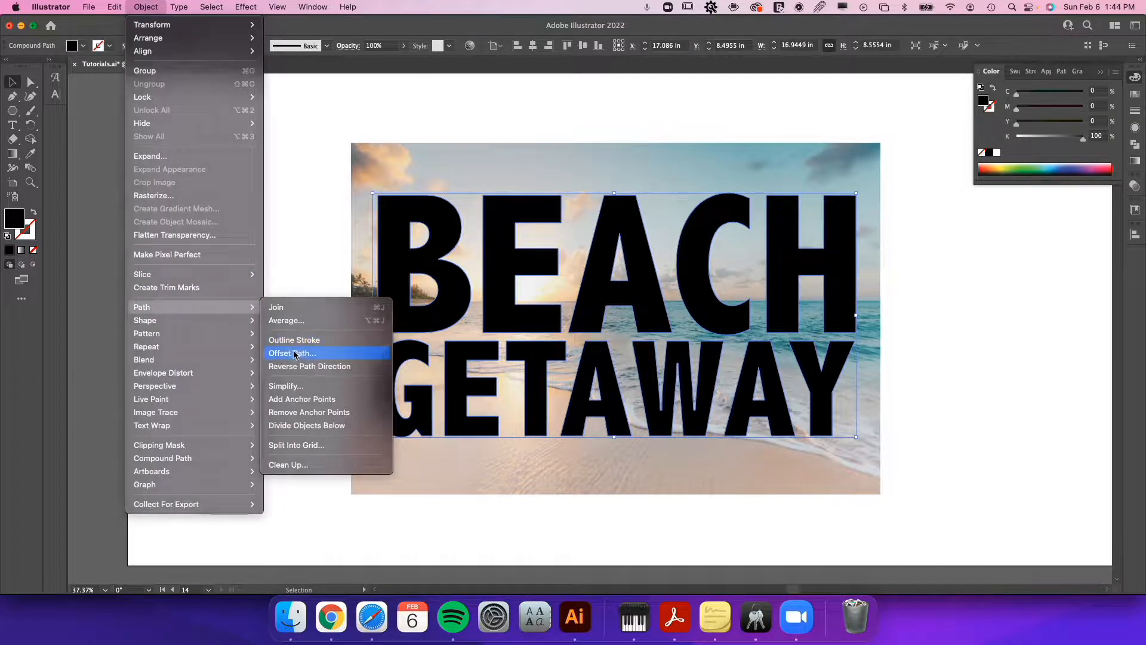
pyautogui.click(300, 353)
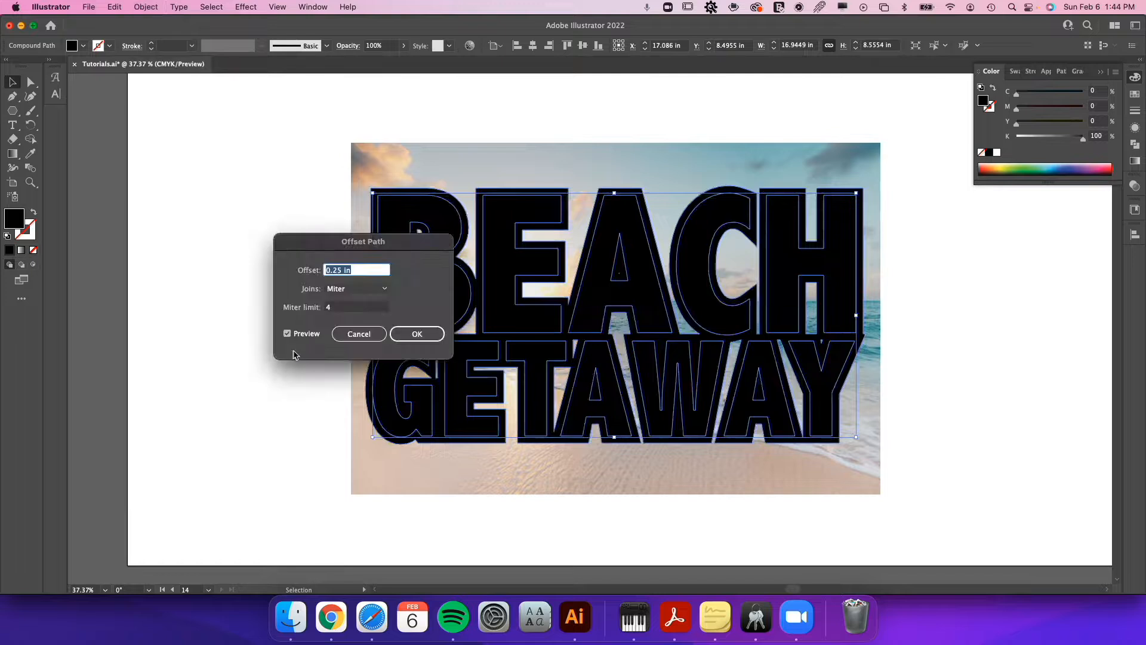
pyautogui.click(422, 333)
# - Delete the tiny leftover holes in the offset shape, inside the first A and between the GETAWAY letters
pyautogui.press('a')
pyautogui.click(619, 274)
pyautogui.press('shift+super+a')
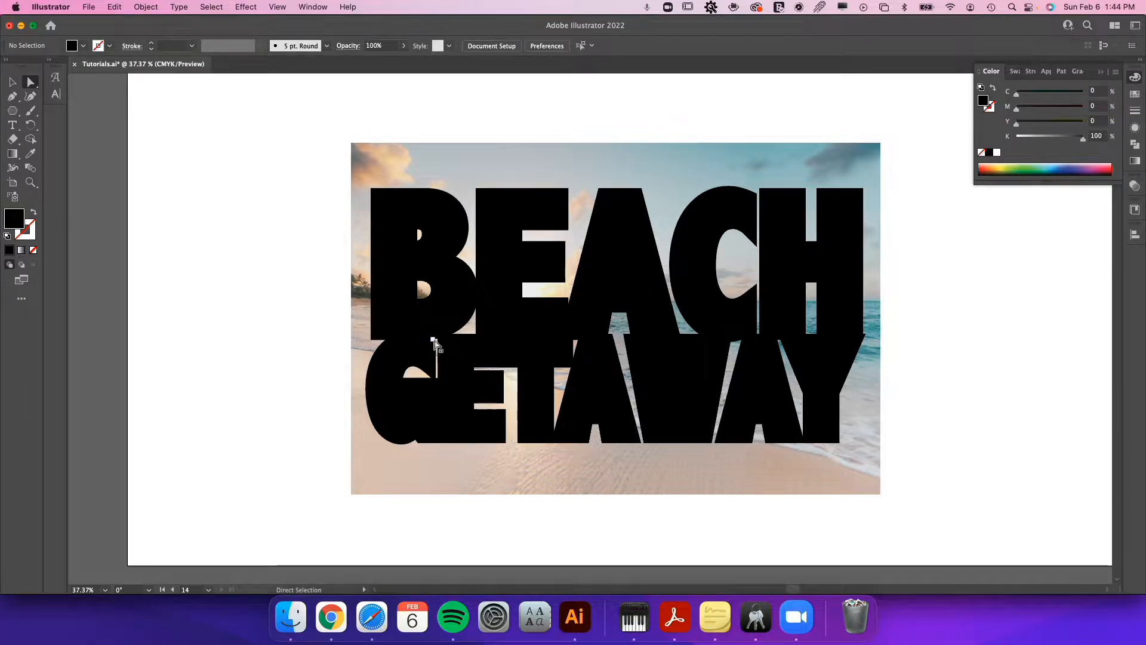
pyautogui.click(434, 340)
pyautogui.press('Delete')
pyautogui.press('Delete')
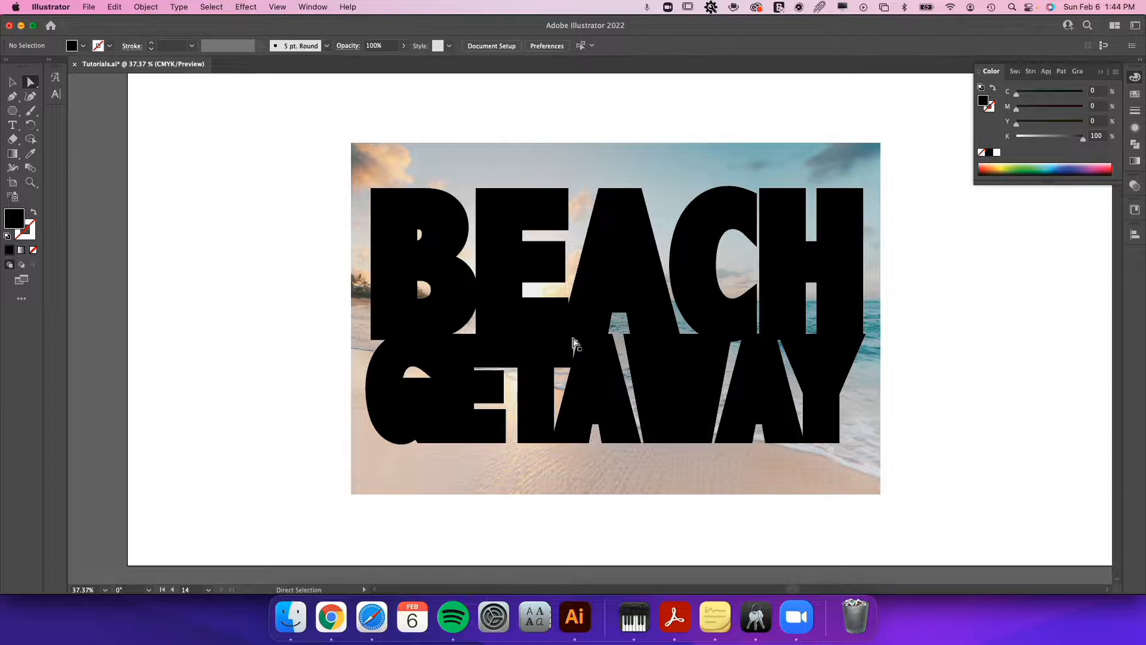
pyautogui.click(10, 87)
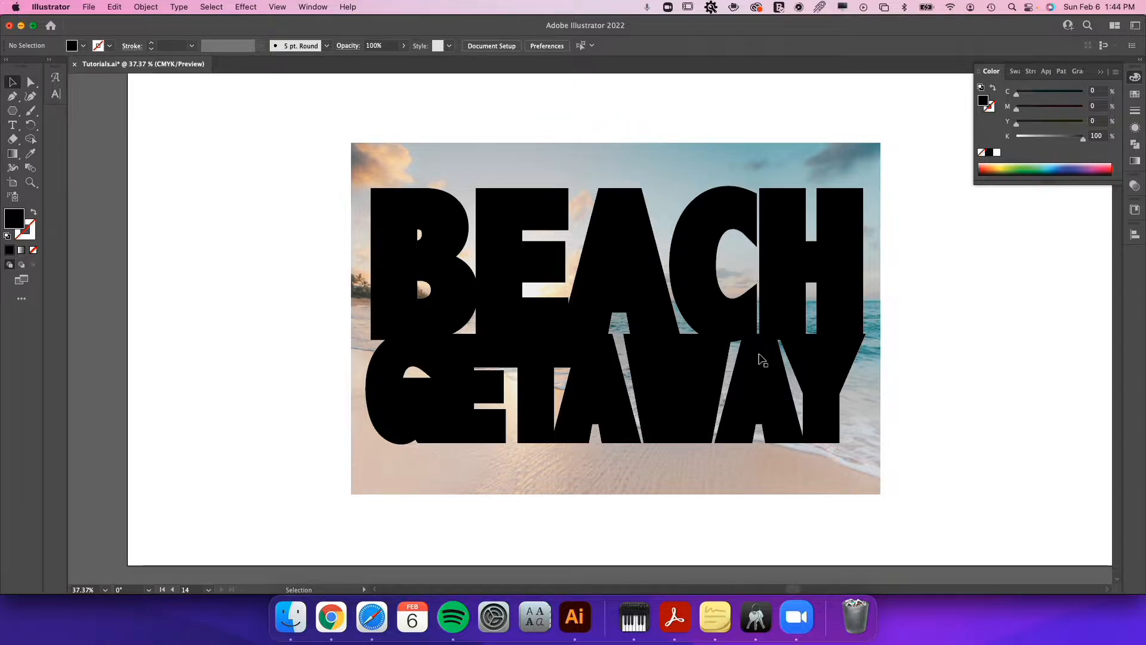
# - Clip the beach photo to the offset shape with a clipping mask and deselect the result
pyautogui.click(754, 197)
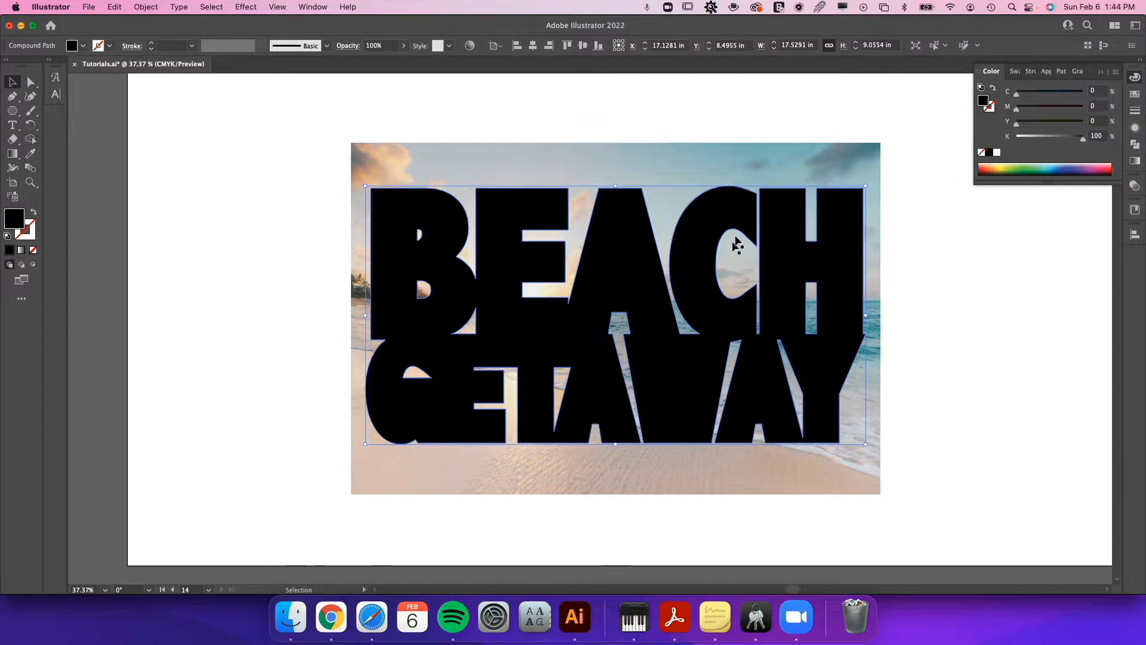
pyautogui.keyDown('shift'); pyautogui.click(744, 155); pyautogui.keyUp('shift')
pyautogui.rightClick(744, 155)
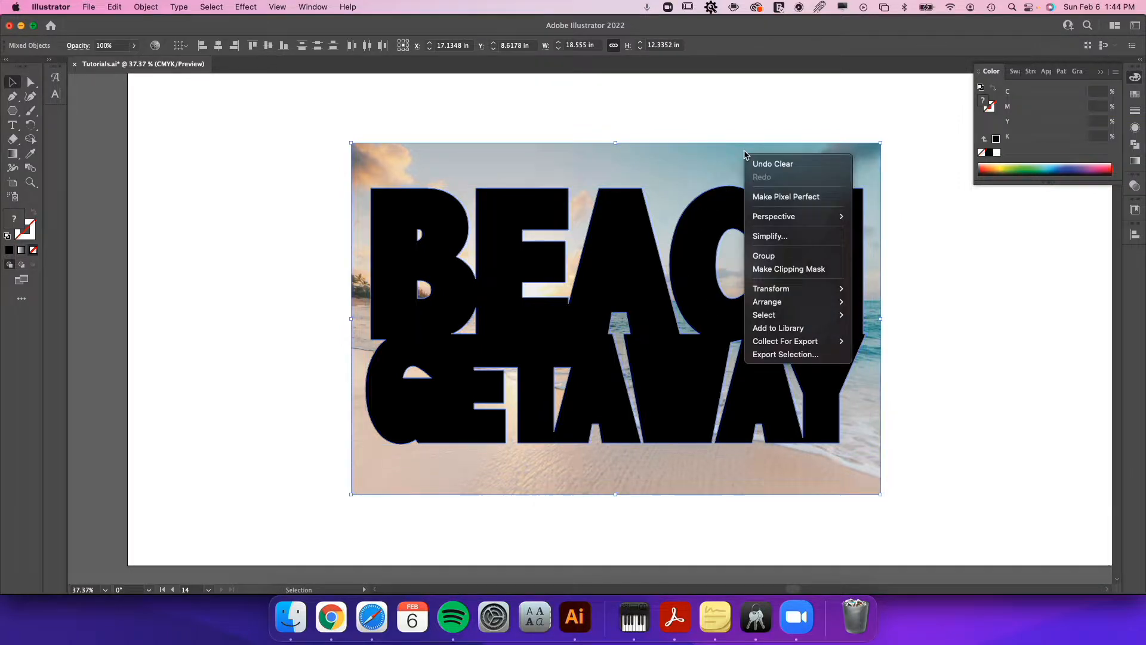
pyautogui.click(780, 265)
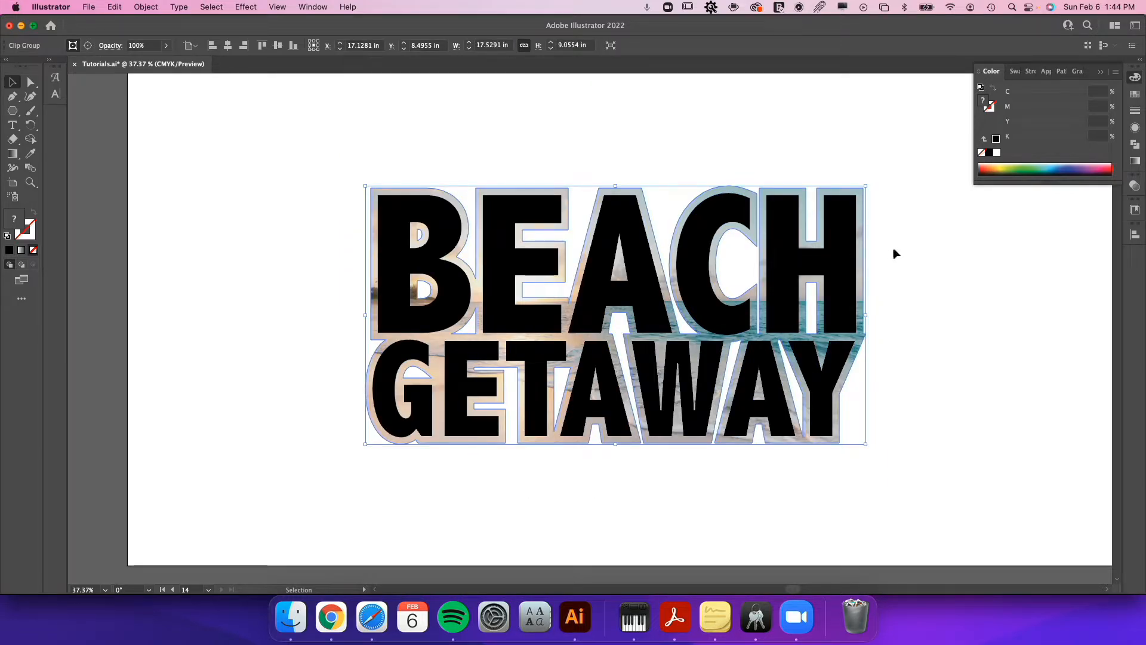
pyautogui.click(932, 262)
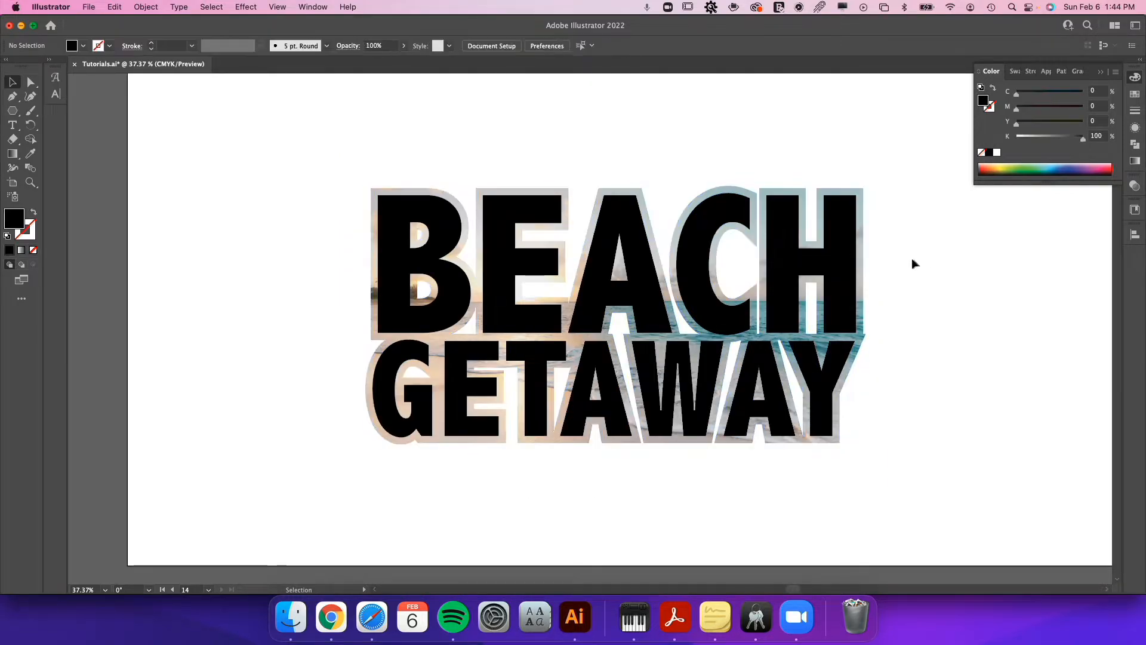
# - Swap the black lettering's fill and stroke, and apply the pink cut contour library color to its stroke
pyautogui.click(843, 247)
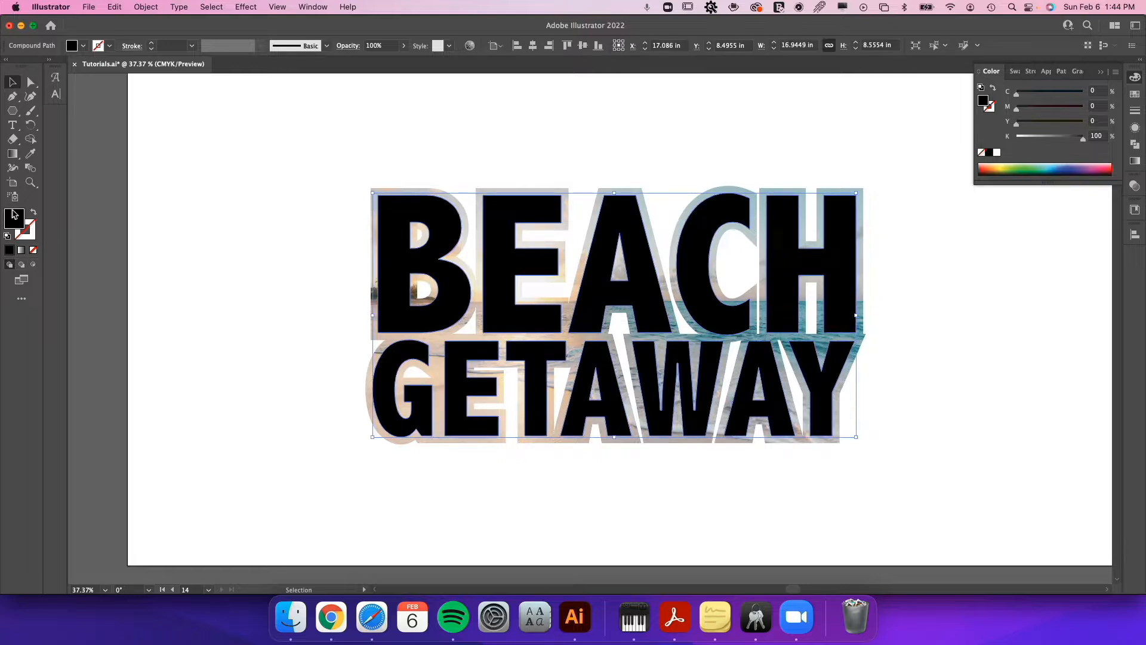
pyautogui.click(33, 214)
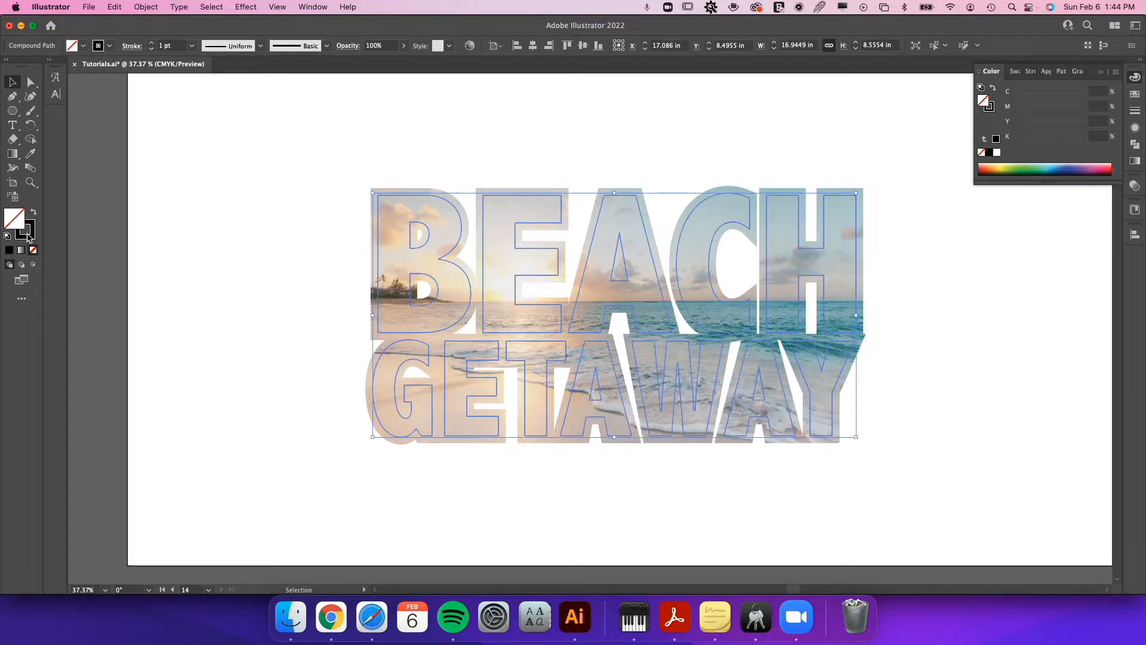
pyautogui.click(1136, 234)
pyautogui.click(1136, 210)
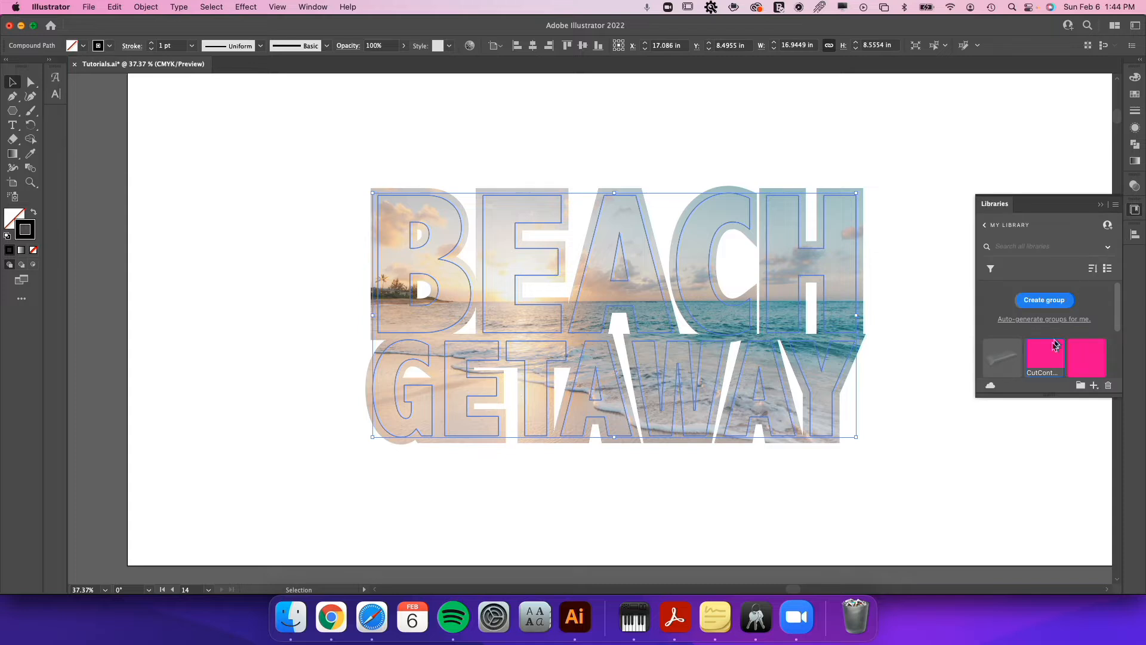
pyautogui.click(1044, 356)
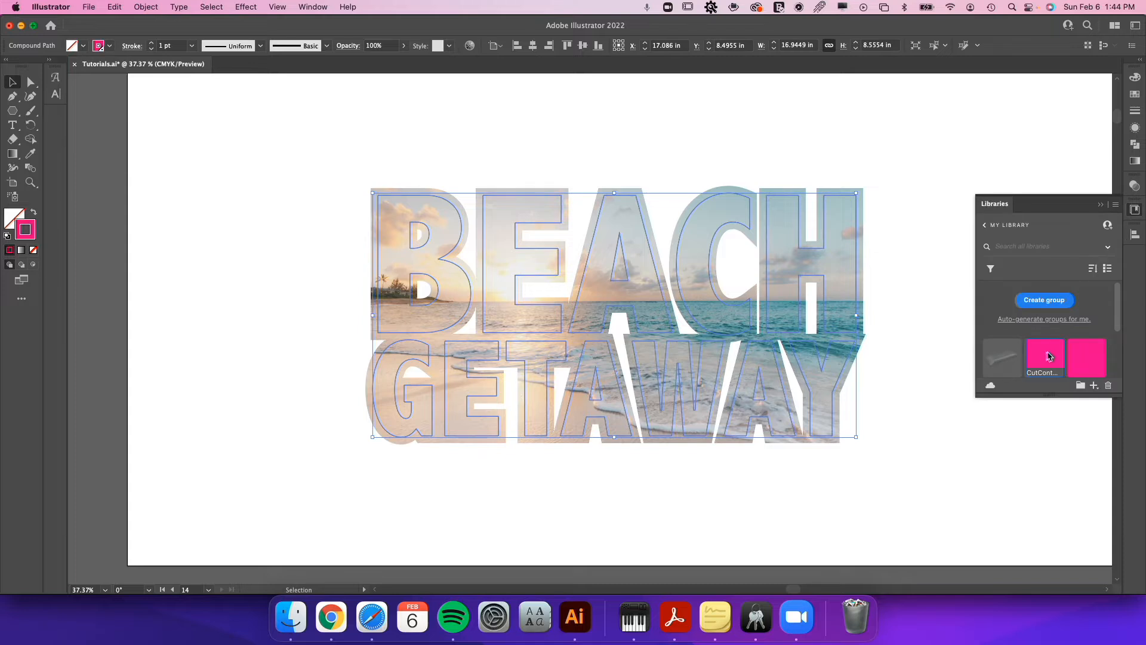
# - Set the lettering's pink cut contour stroke weight to 0.25 pt and deselect it
pyautogui.click(1136, 111)
pyautogui.click(1072, 90)
pyautogui.click(1082, 104)
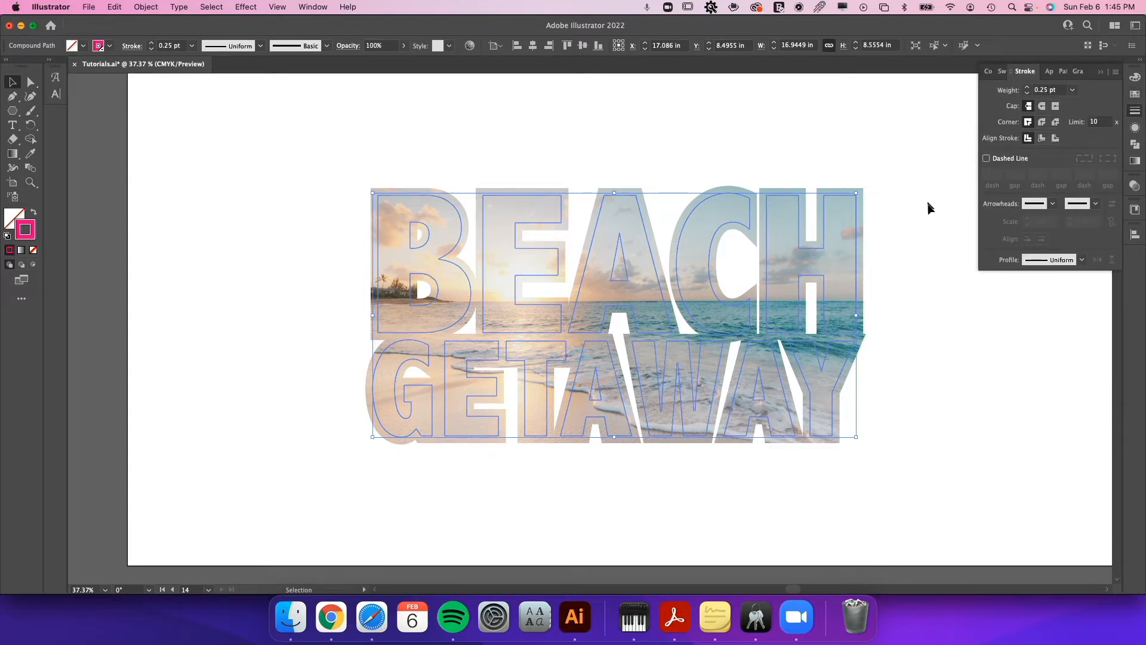
pyautogui.click(927, 231)
pyautogui.press('z')
pyautogui.moveTo(785, 320); pyautogui.dragTo(809, 366)
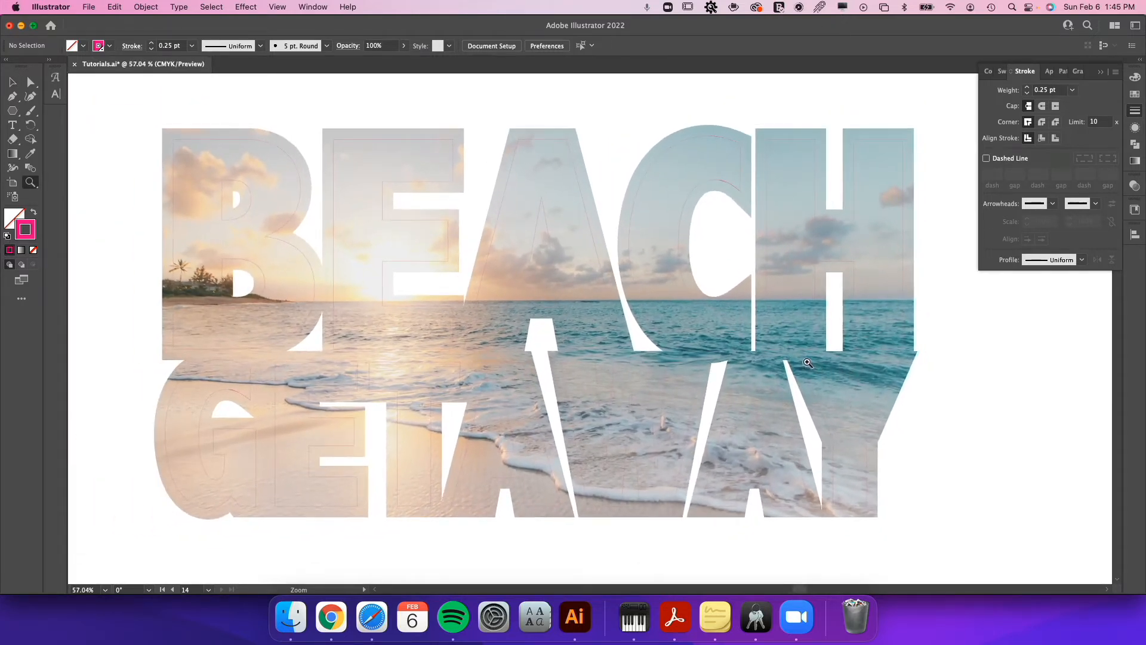
pyautogui.press('v')
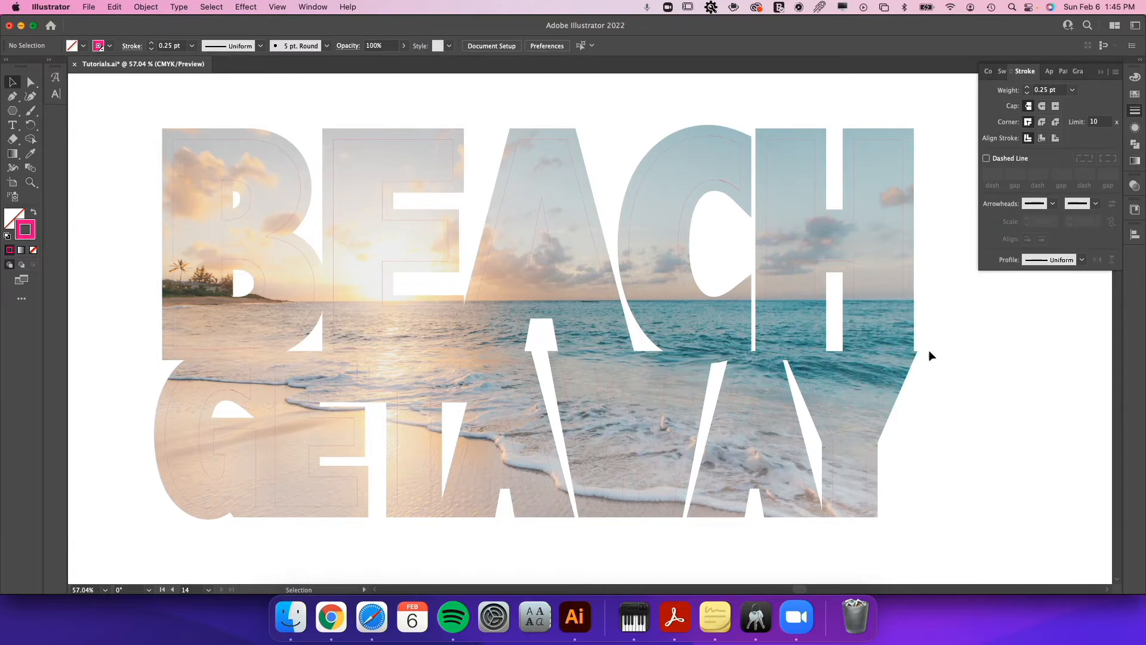